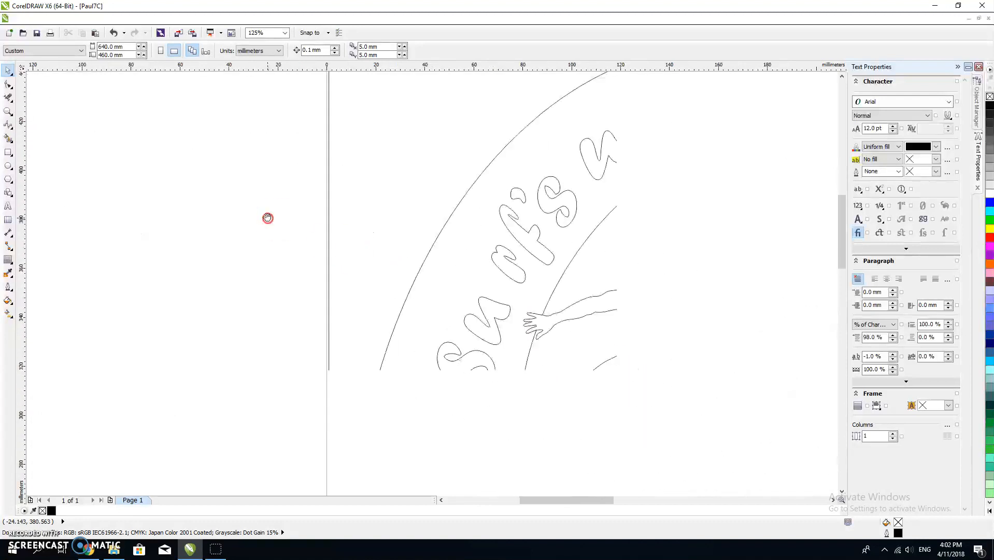
Detach the "Surf's up!!" text from its curved path with Break Text Apart.
left_click_drag(533, 311, 408, 358)
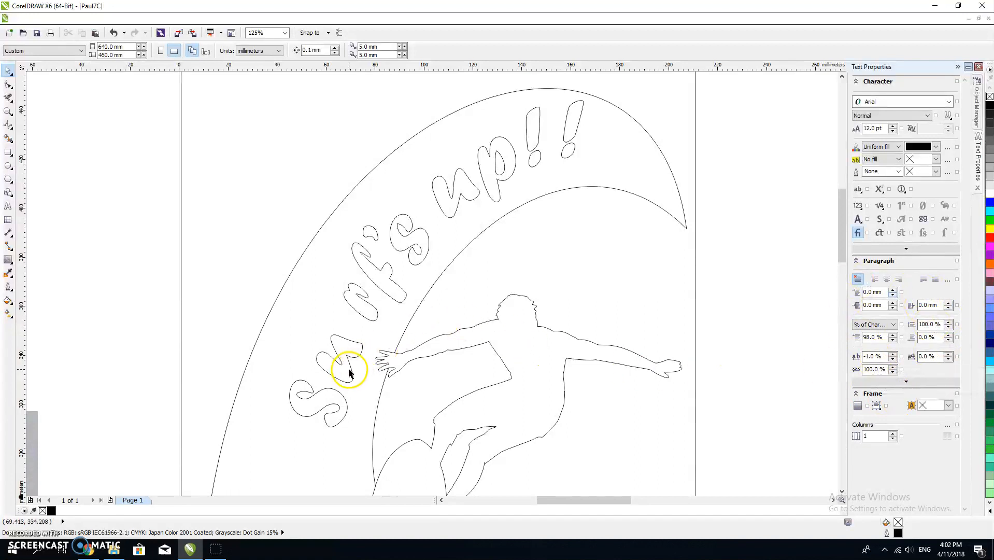
left_click(374, 282)
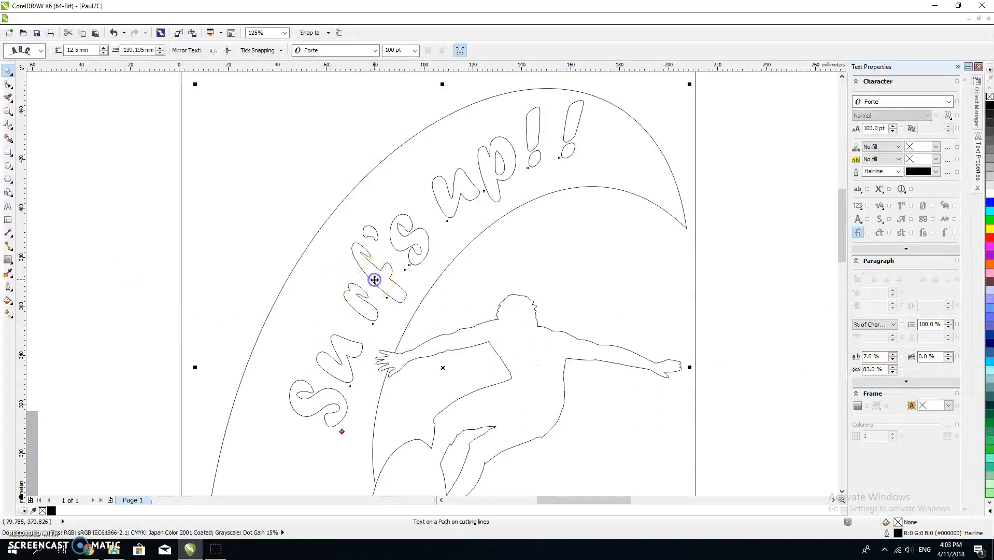
left_click(120, 19)
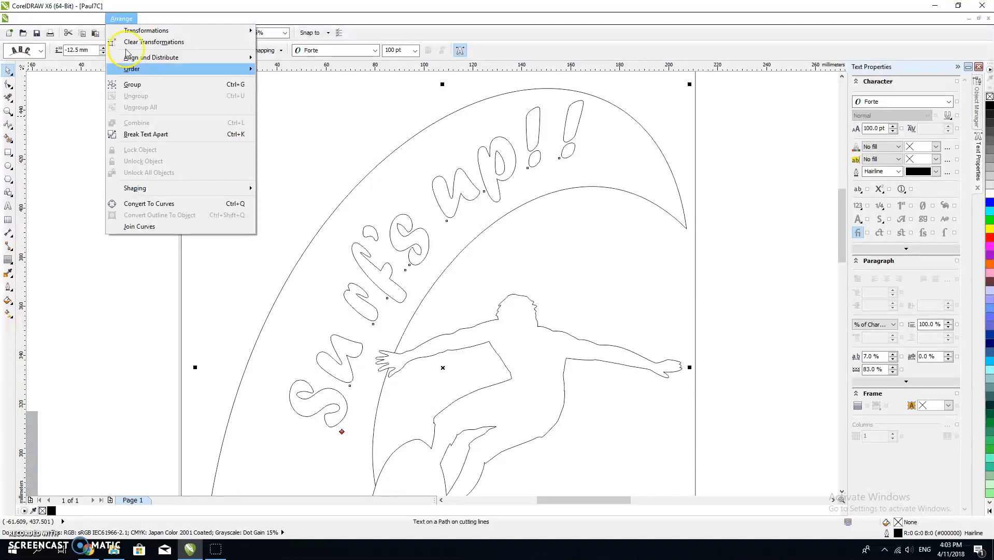
left_click(151, 136)
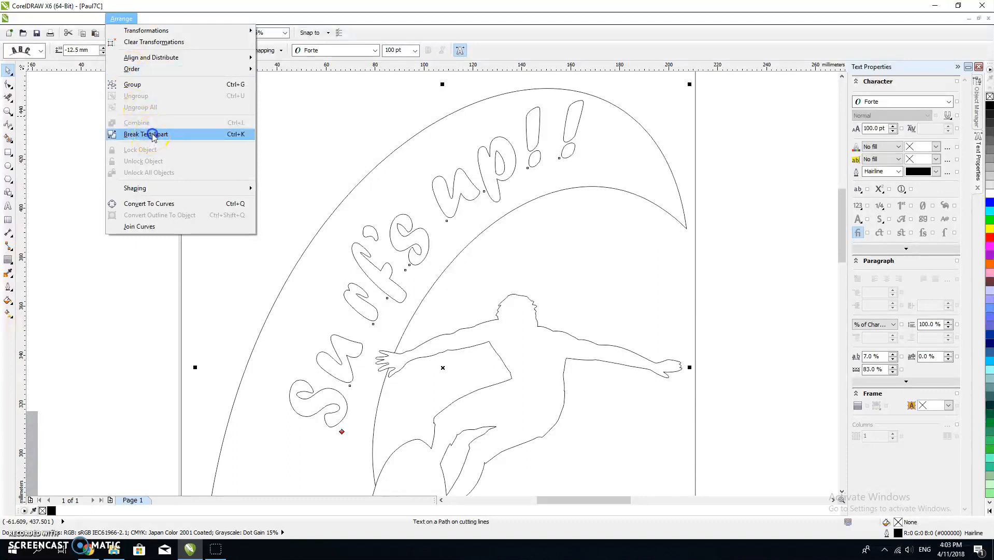
left_click(150, 134)
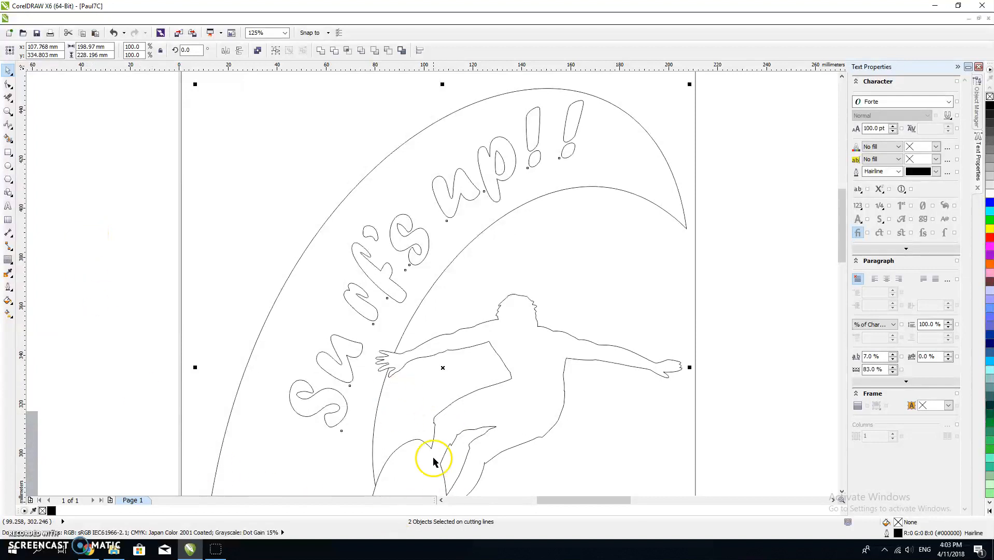
left_click(63, 285)
Break the "Surf's up!!" artistic text apart into separate words and shift "Surf's" slightly left.
left_click(364, 310)
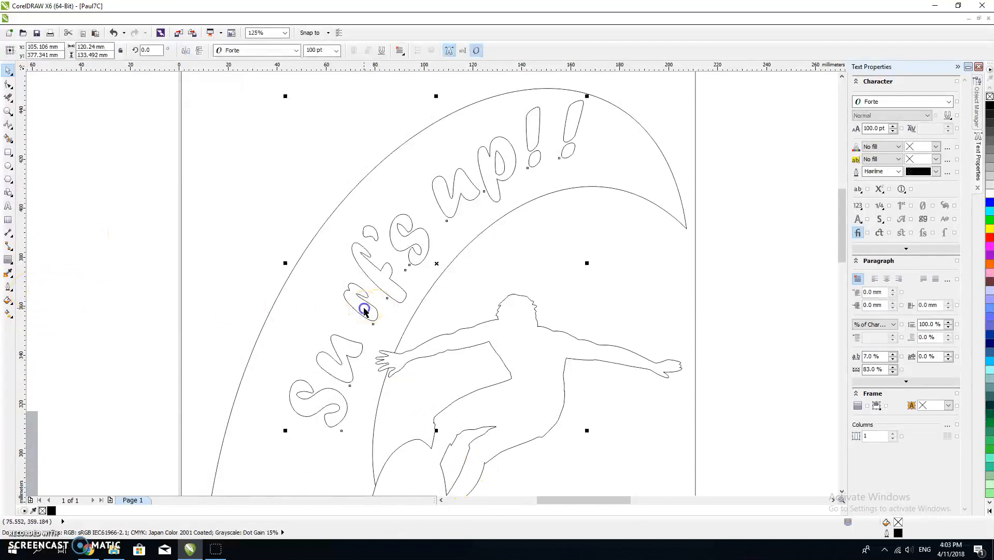
left_click(120, 19)
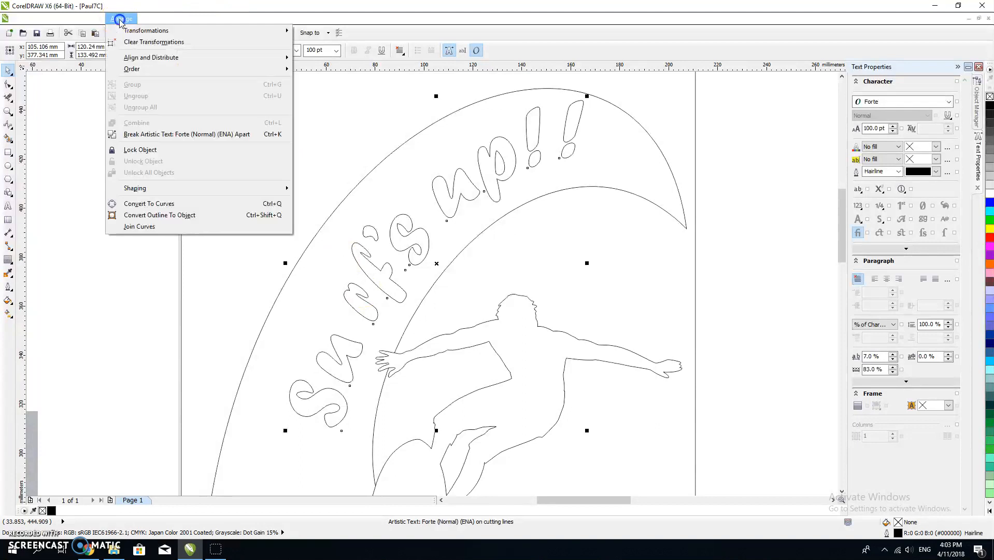
left_click(165, 136)
left_click(317, 297)
left_click(346, 295)
mouse_move(372, 319)
left_mouse_down()
mouse_move(370, 306)
mouse_move(360, 320)
left_mouse_up()
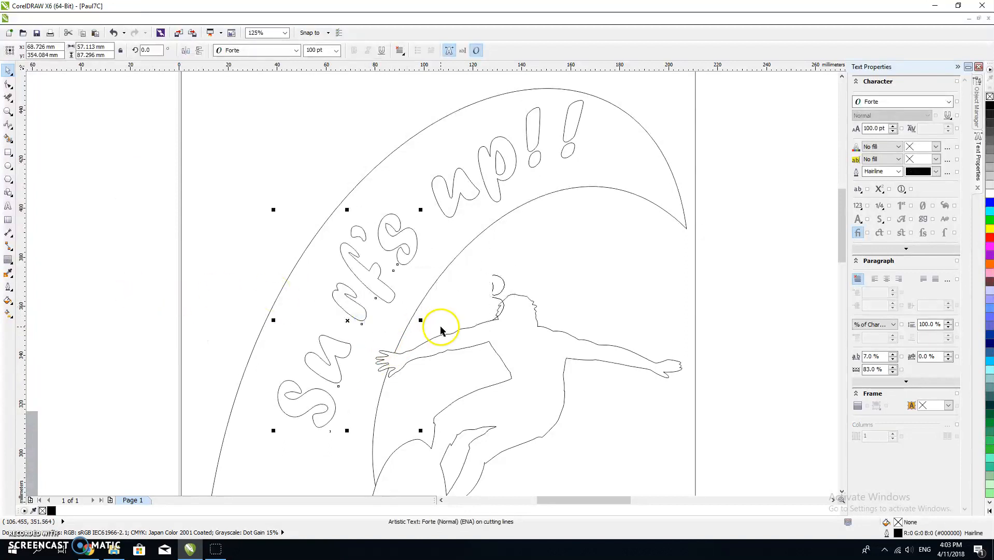
Convert the words "Surf's" and "up!!" to curves.
left_click(119, 19)
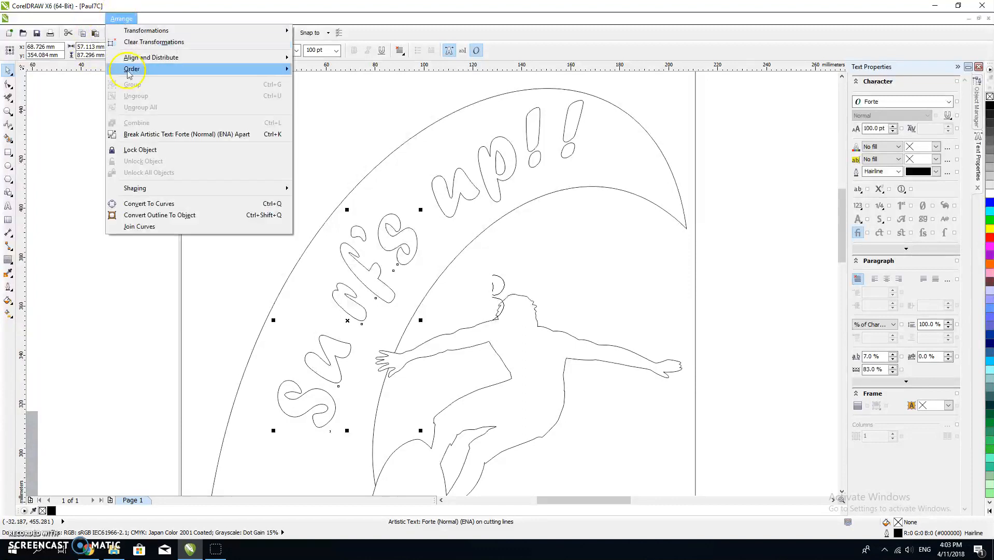
left_click(169, 205)
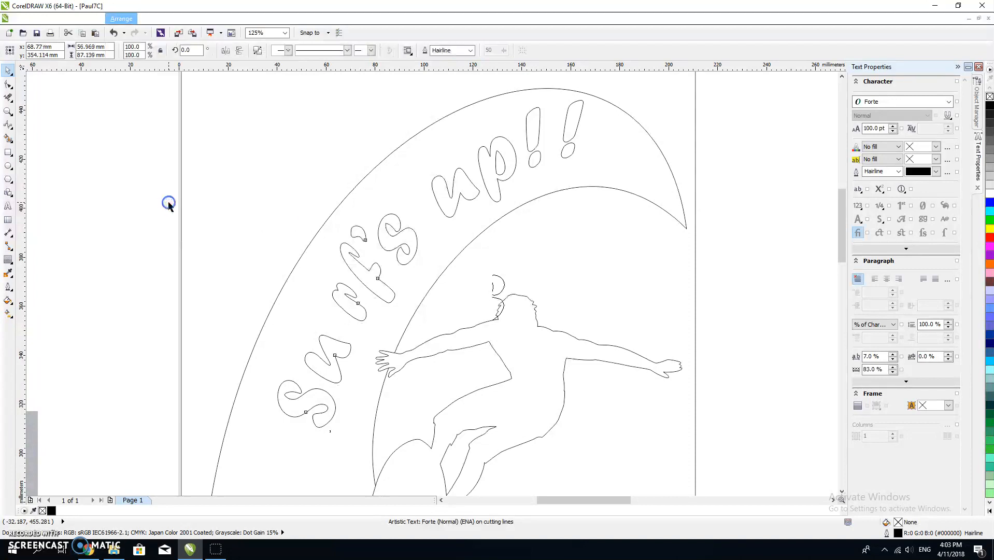
left_click(449, 193)
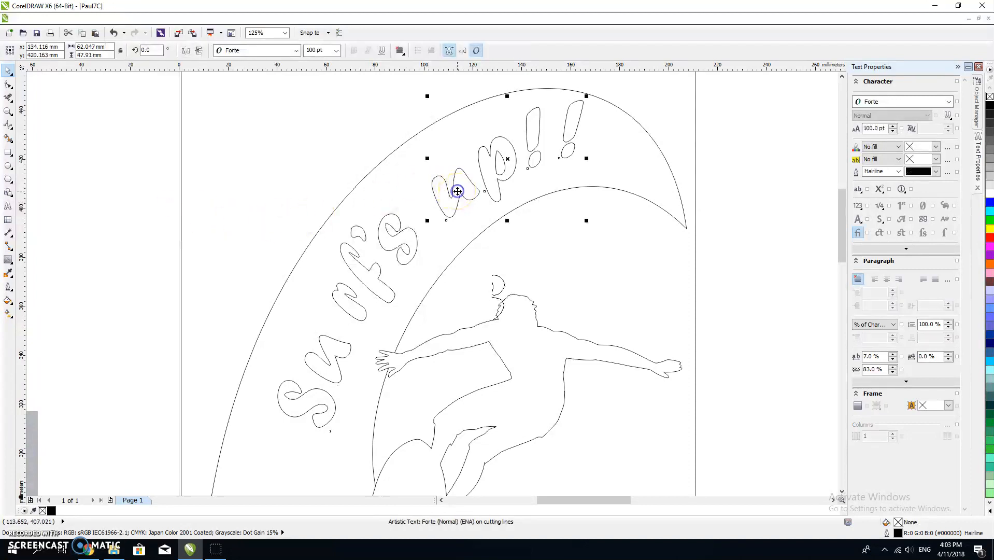
left_click(120, 19)
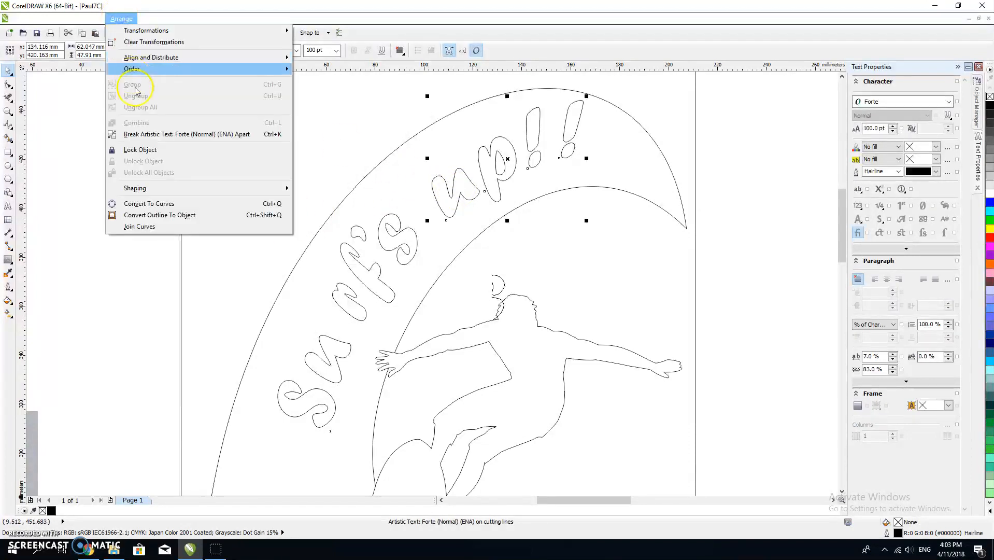
left_click(148, 205)
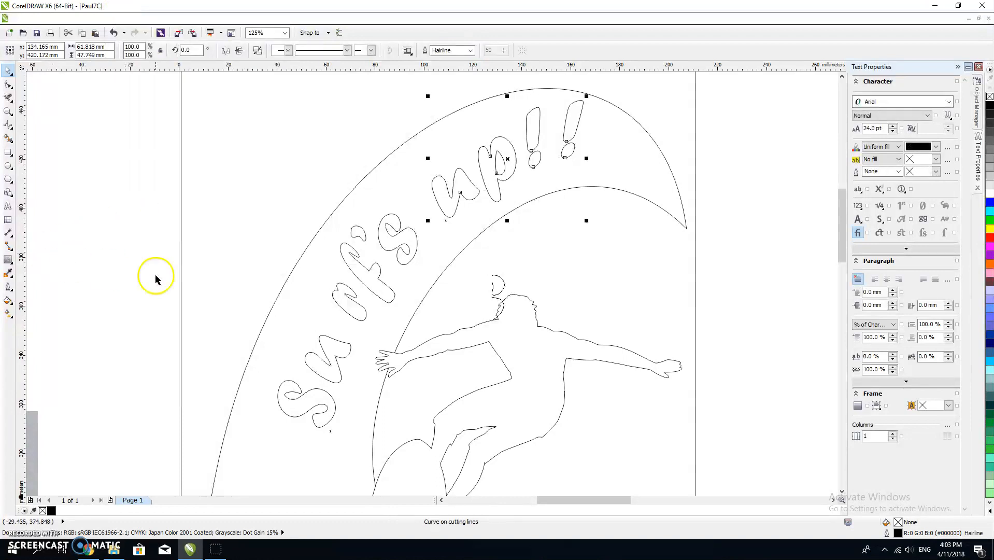
left_click(127, 341)
Break the "Surf's" and "up!!" curves apart into individual letter shapes.
left_click(313, 408)
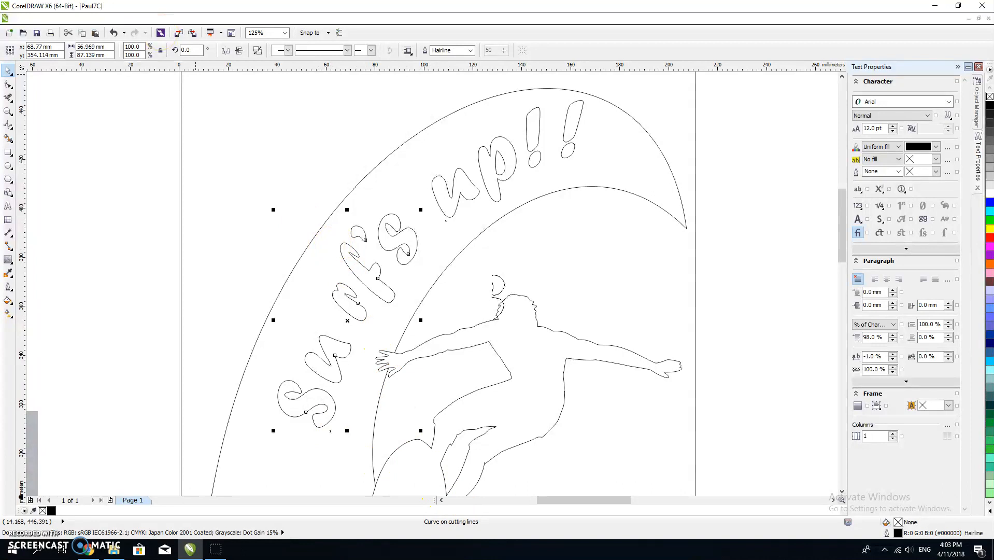
left_click(120, 20)
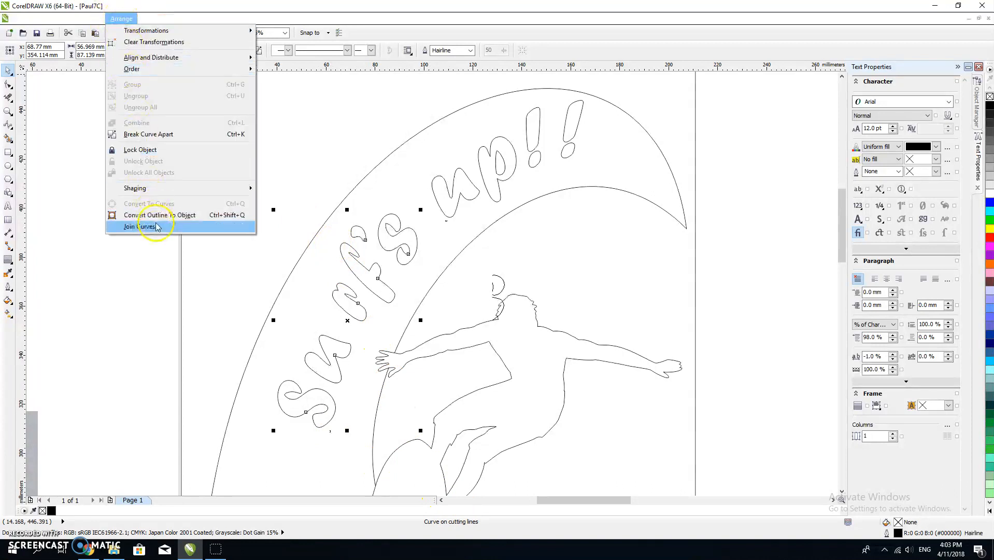
left_click(144, 136)
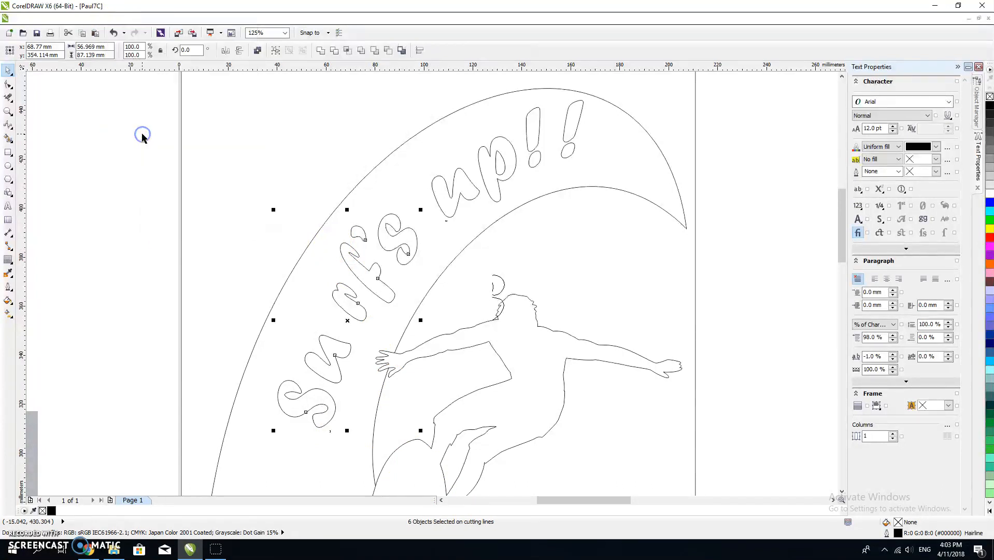
left_click(498, 182)
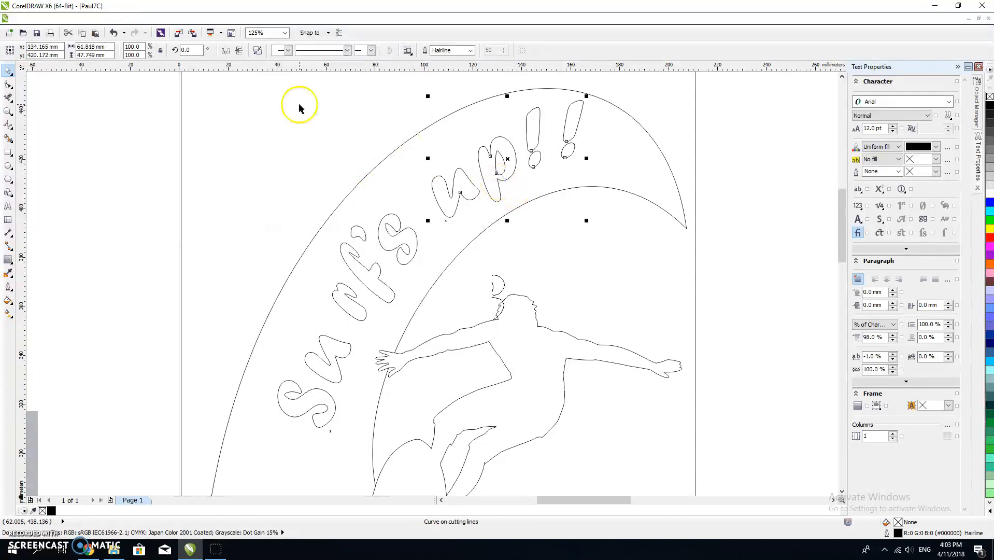
left_click(121, 19)
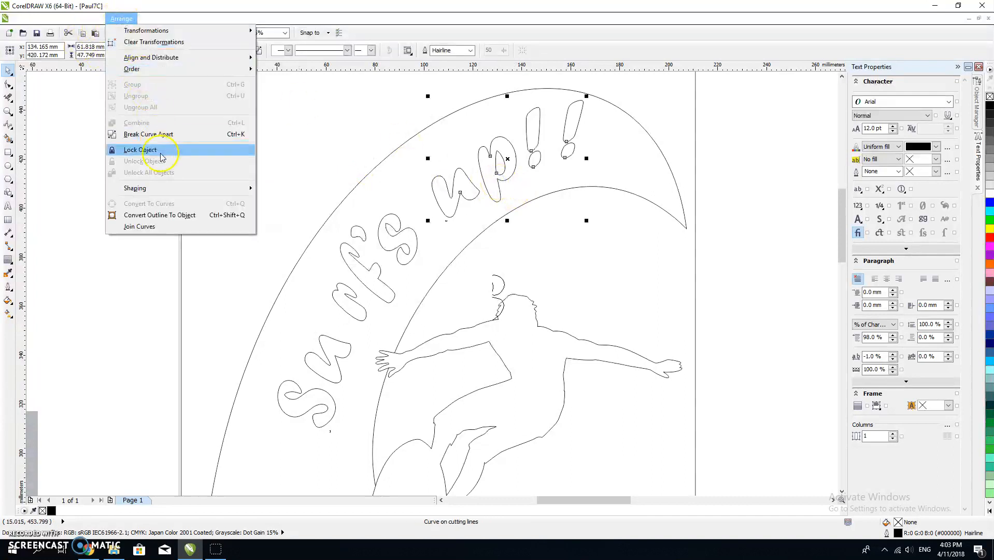
left_click(152, 135)
Move the letters r and u of "Surf's" upward along the arc to tighten the spacing toward the f.
left_click(345, 291)
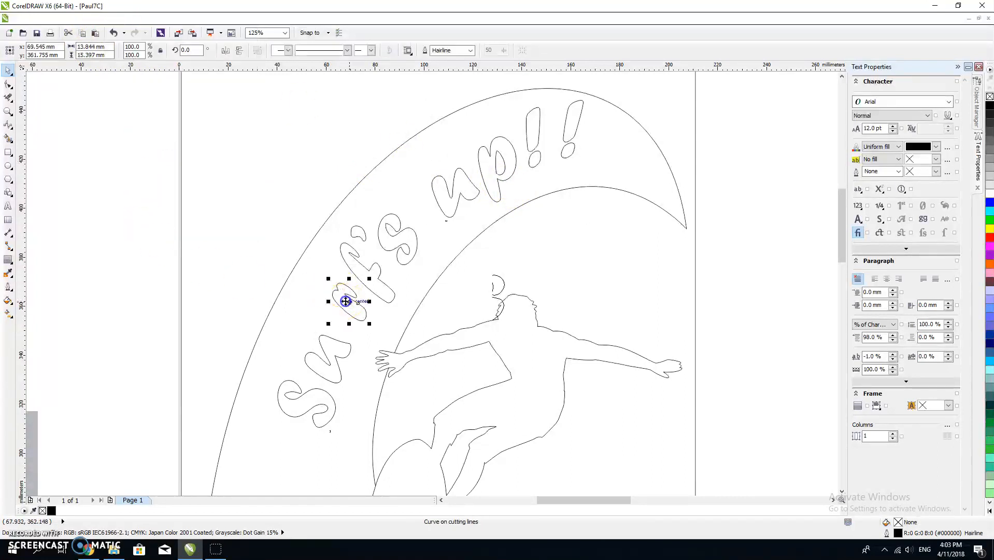
mouse_move(344, 292)
left_mouse_down()
mouse_move(321, 300)
mouse_move(353, 306)
left_mouse_up()
left_click(339, 353)
left_click_drag(339, 355, 342, 345)
Move the initial S of "Surf's" up and right, closer to the u.
left_click(312, 401)
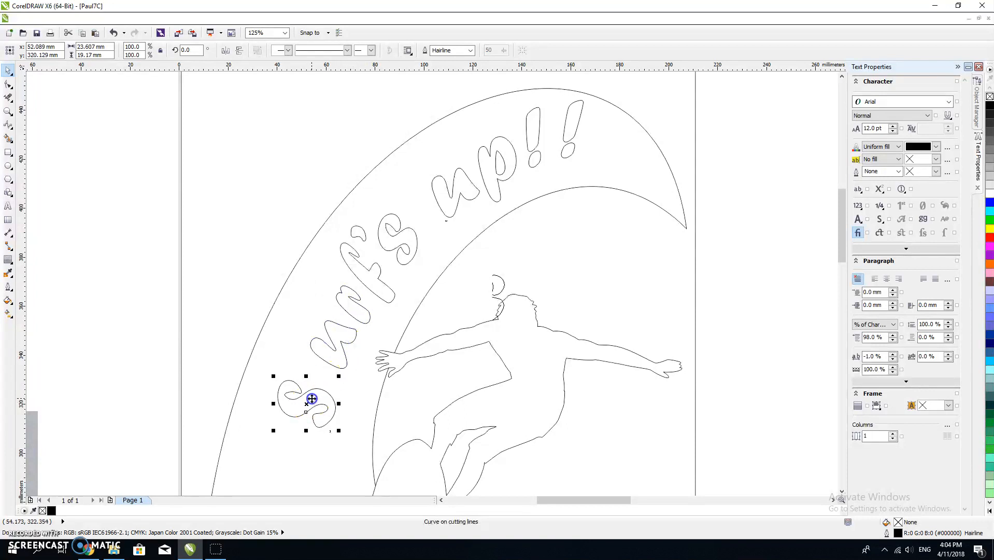
key("F10")
left_click(306, 399)
left_click(249, 398)
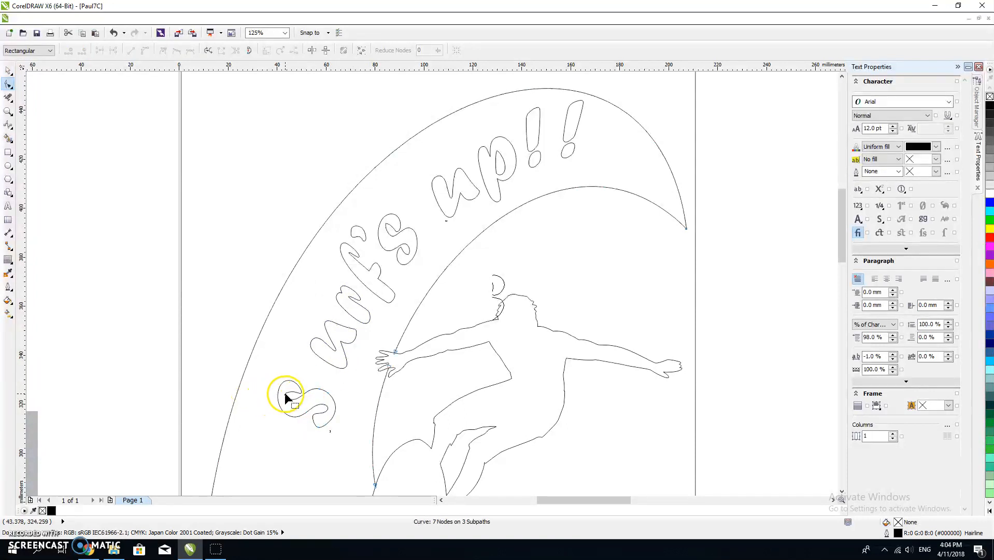
left_click(13, 71)
mouse_move(299, 389)
left_mouse_down()
mouse_move(298, 406)
mouse_move(311, 396)
left_mouse_up()
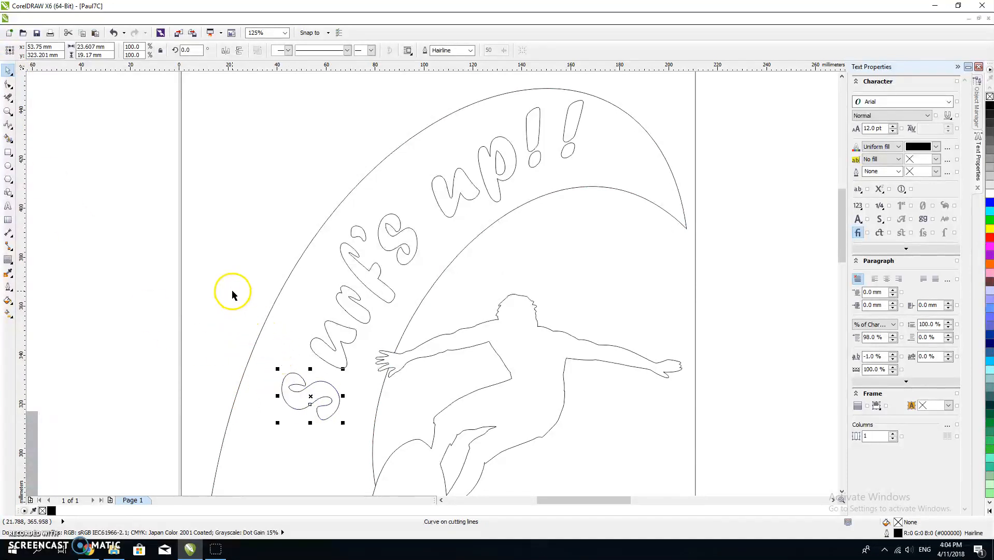
key("Tab")
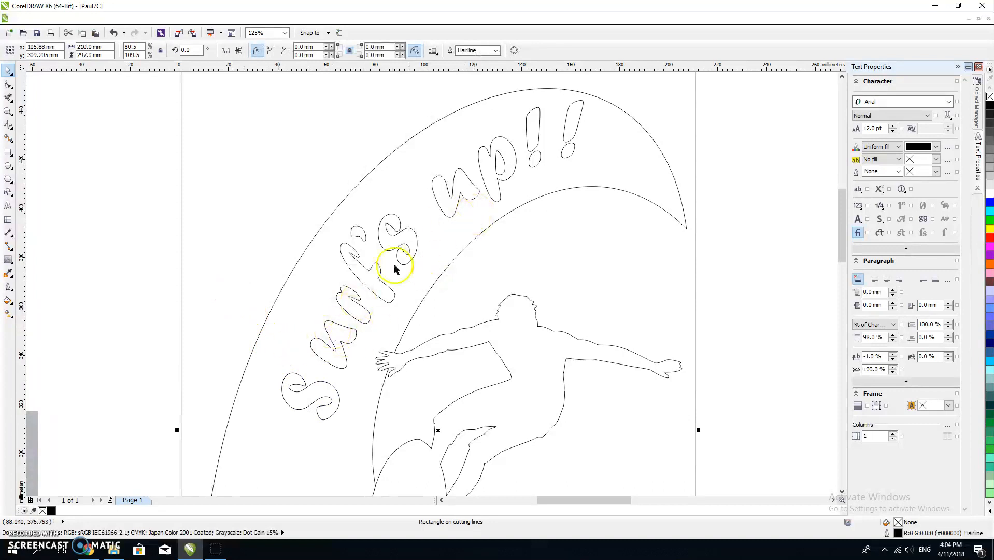
Nudge the letter u in "Surf's" to even its spacing between S and r, ending at about x 64.3 mm, y 342.4 mm.
left_click(335, 351)
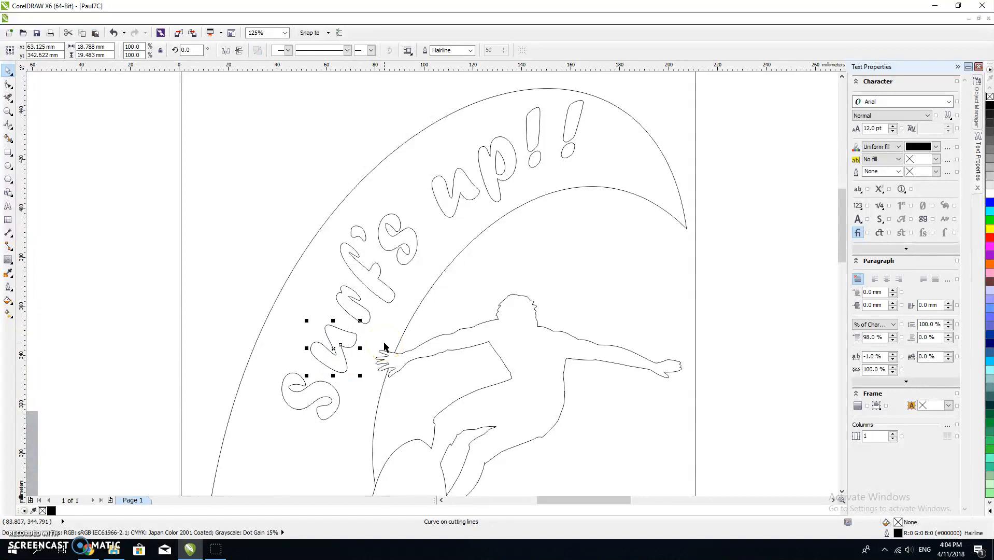
key("Up")
key("Down")
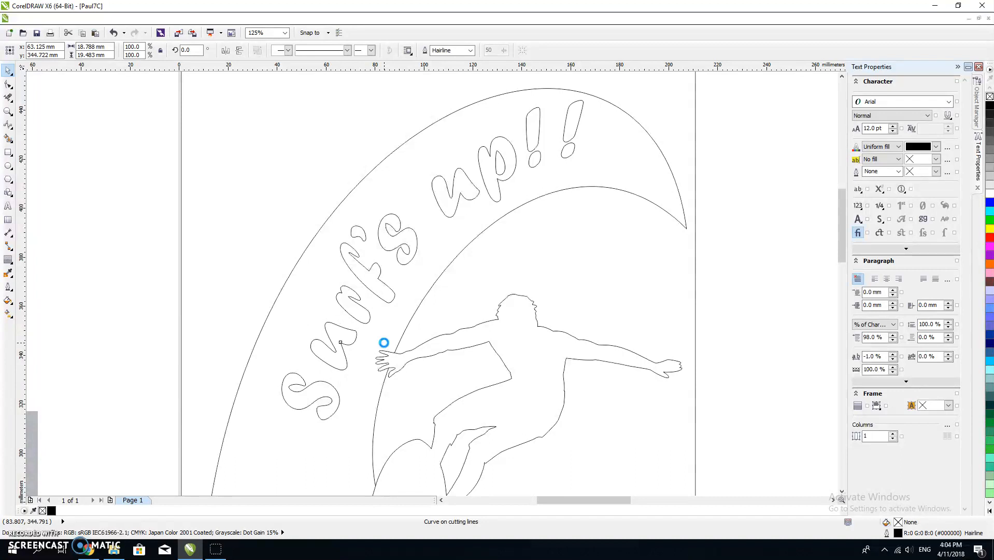
key("Up")
key("Up")
key("Down")
key("Down")
key("Down")
key("Down")
key("Down")
key("Down")
key("Down")
key("Down")
key("Down")
key("Down")
key("Down")
key("Down")
key("Down")
key("Down")
key("Down")
key("Down")
key("Right")
key("Right")
key("Right")
key("Right")
key("Right")
key("Right")
key("Right")
key("Right")
key("Right")
key("Right")
key("Right")
key("Right")
key("Right")
key("Right")
key("Right")
key("Right")
key("Right")
key("Right")
key("Right")
key("Right")
key("Right")
key("Right")
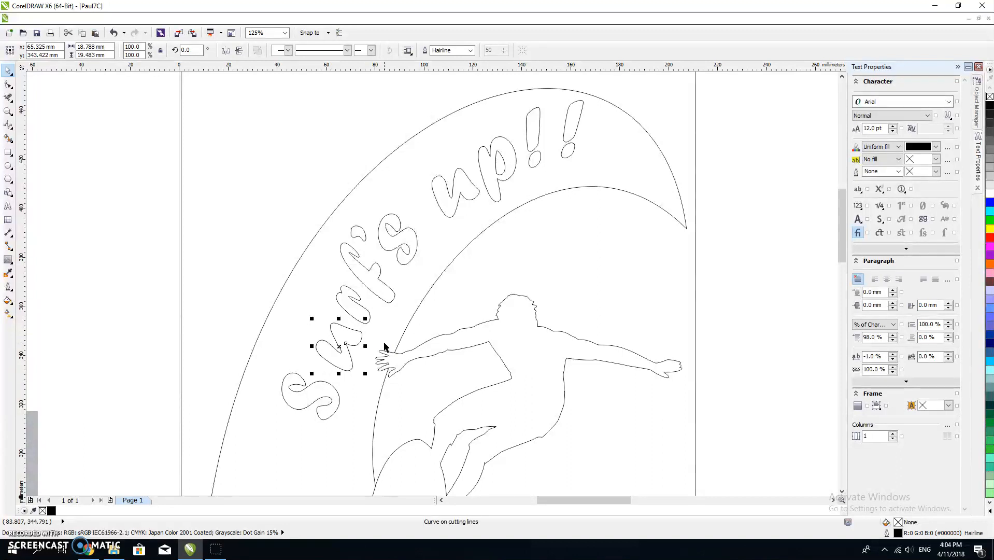
key("Up")
key("Up")
key("Up")
key("Up")
key("Up")
key("Up")
key("Up")
key("Up")
key("Up")
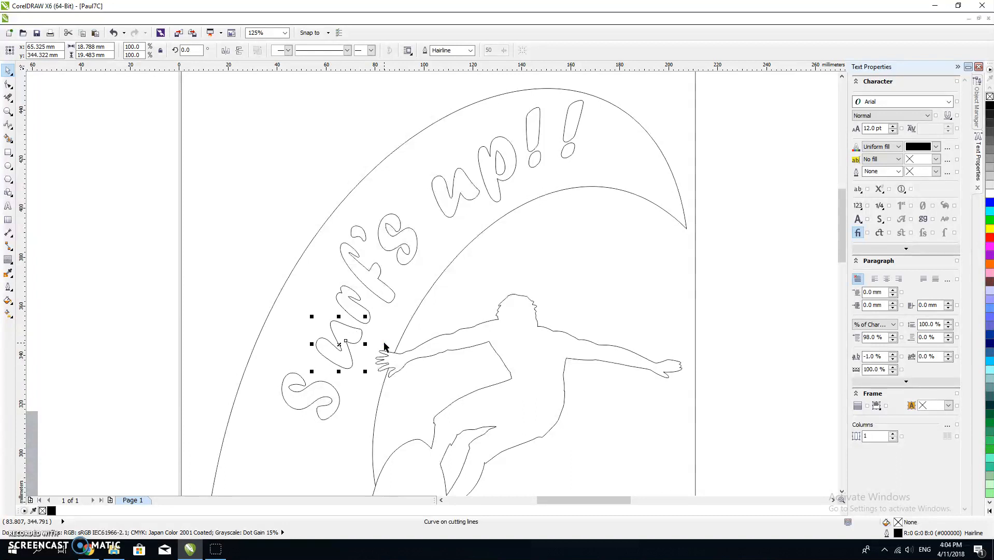
key("Down")
key("Down")
key("Down")
key("Down")
key("Down")
key("Down")
key("Down")
key("Down")
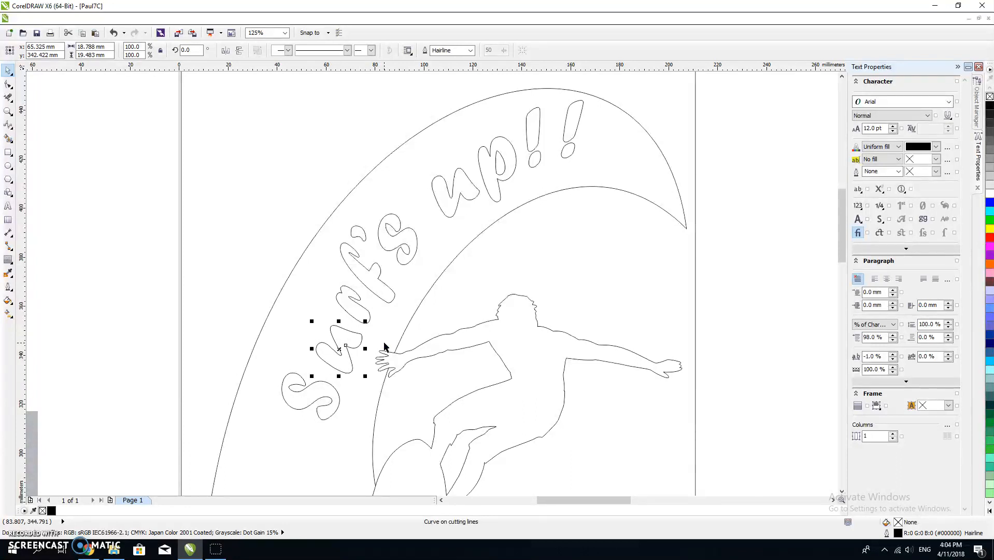
key("Left")
key("Left")
key("Left")
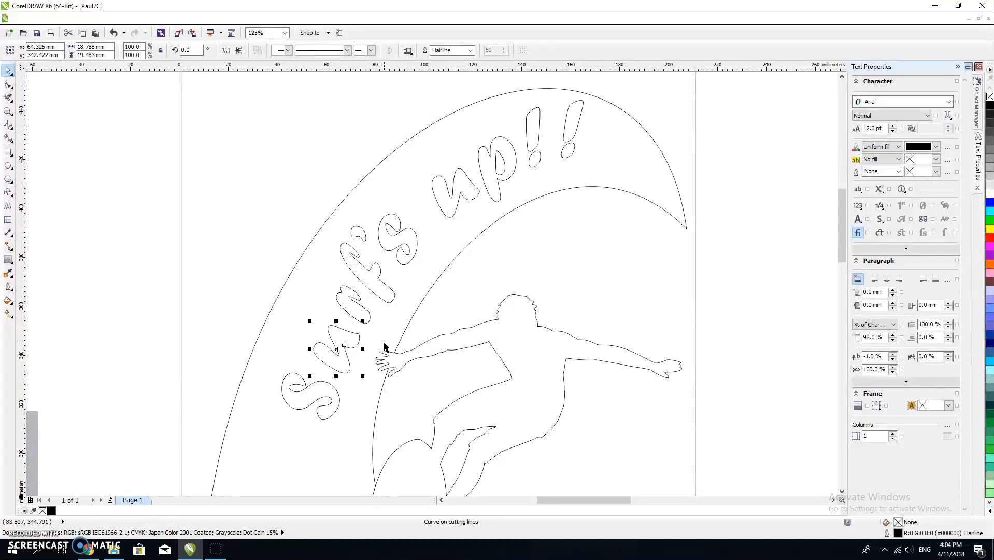
Try moving the S and f of "Surf's" over their neighbouring letters, and undo both moves.
mouse_move(333, 370)
left_mouse_down()
mouse_move(339, 349)
mouse_move(331, 388)
mouse_move(317, 395)
mouse_move(323, 359)
left_mouse_up()
double_click(371, 288)
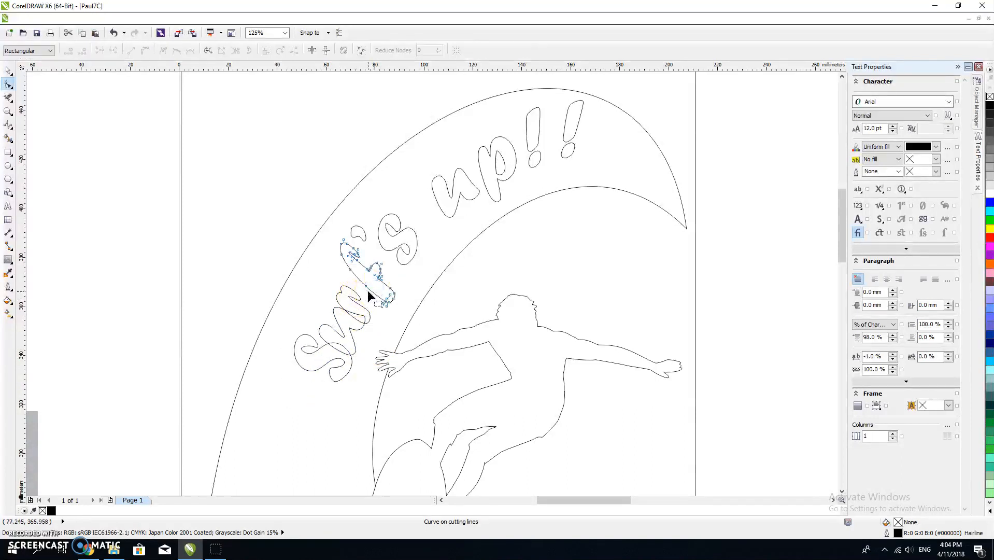
left_click(364, 292)
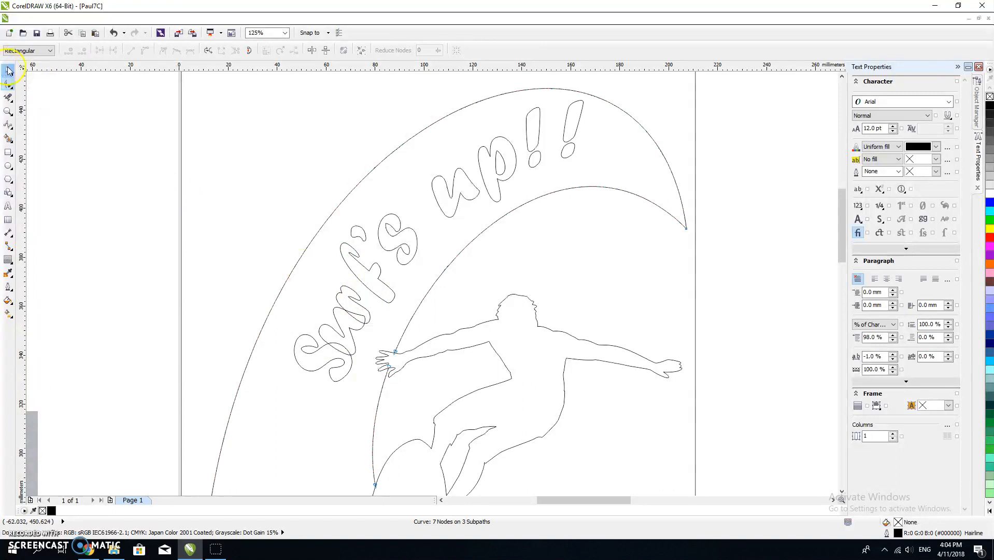
left_click(9, 70)
left_click_drag(366, 278, 359, 286)
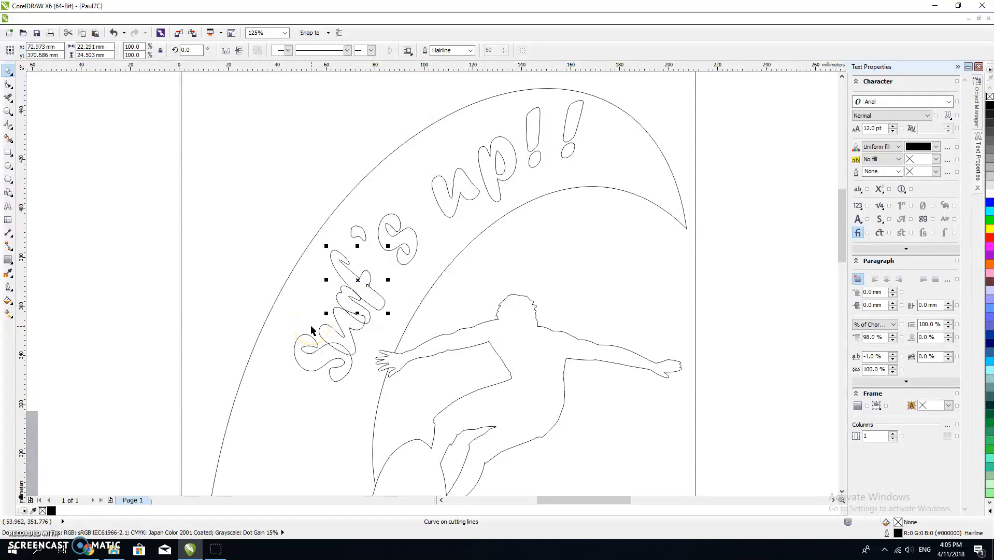
key("ctrl+z")
key("ctrl+z")
key("ctrl+z")
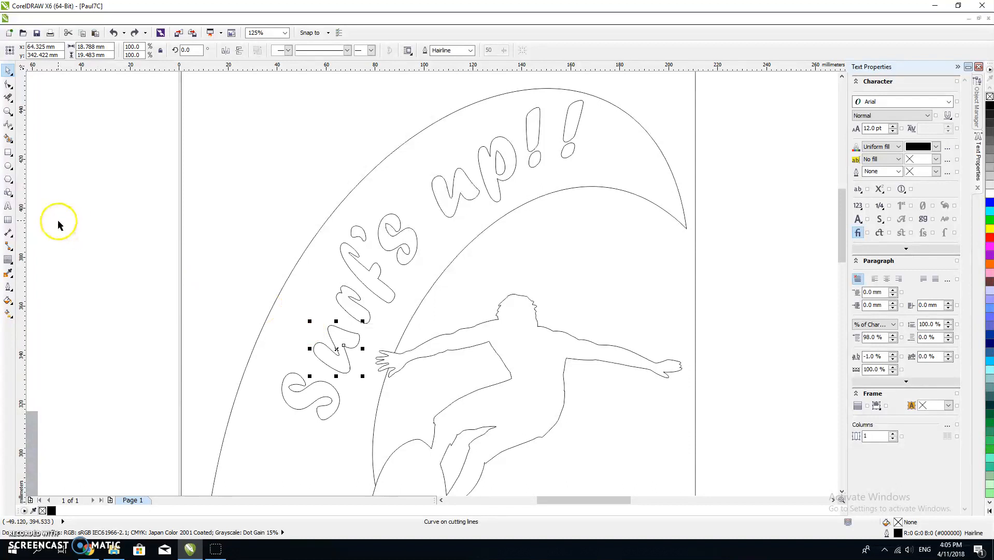
Group the letter shapes of "Surf's" as one group and those of "up!!" as another.
left_click(58, 224)
left_click_drag(129, 134, 439, 451)
key("ctrl+g")
left_click(684, 258)
left_click(788, 309)
left_click_drag(788, 310, 371, 92)
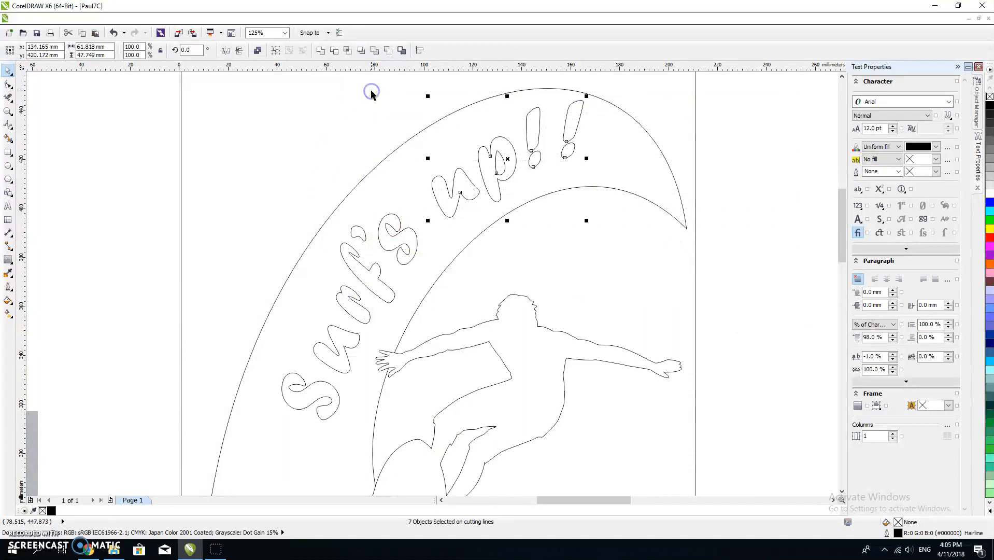
key("ctrl+g")
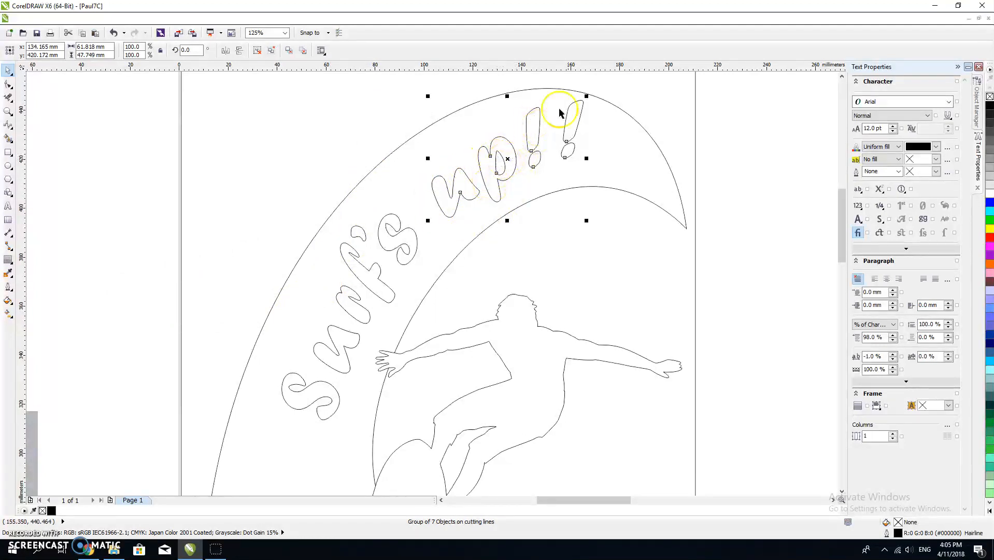
Group "Surf's" and "up!!" together and move the combined lettering left and down inside the wave, centred at about x 98.0 mm, y 376.9 mm.
left_click(358, 281)
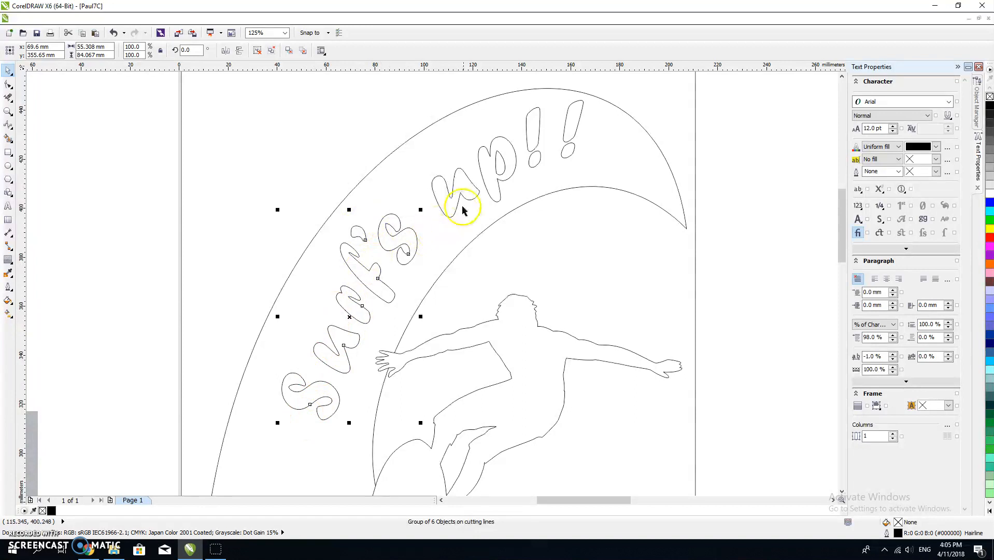
left_click(486, 189, "shift")
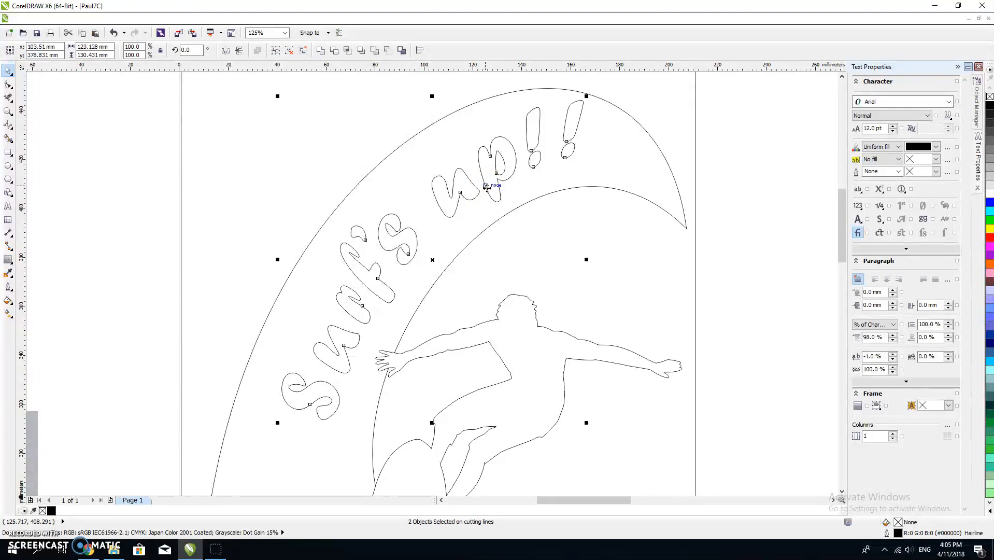
key("ctrl+g")
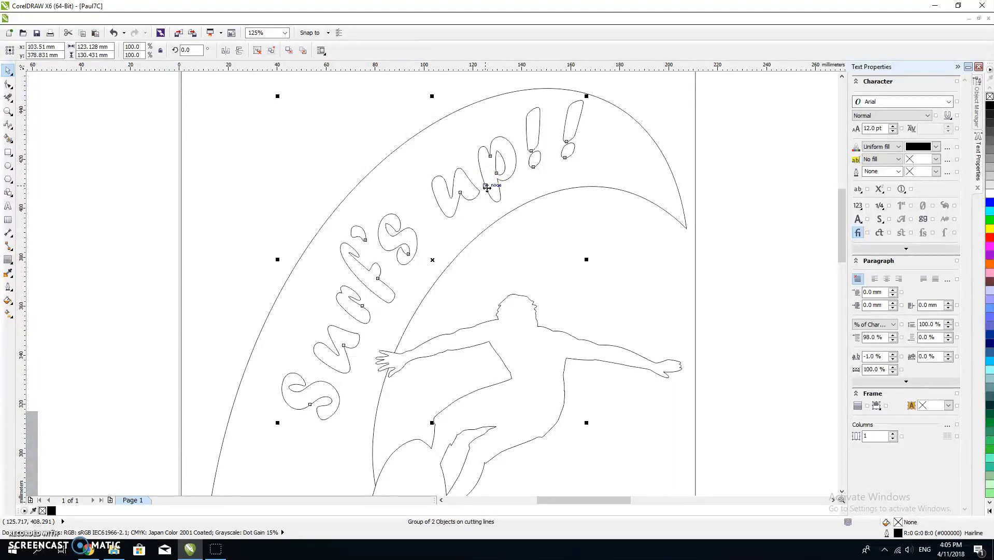
left_click(156, 213)
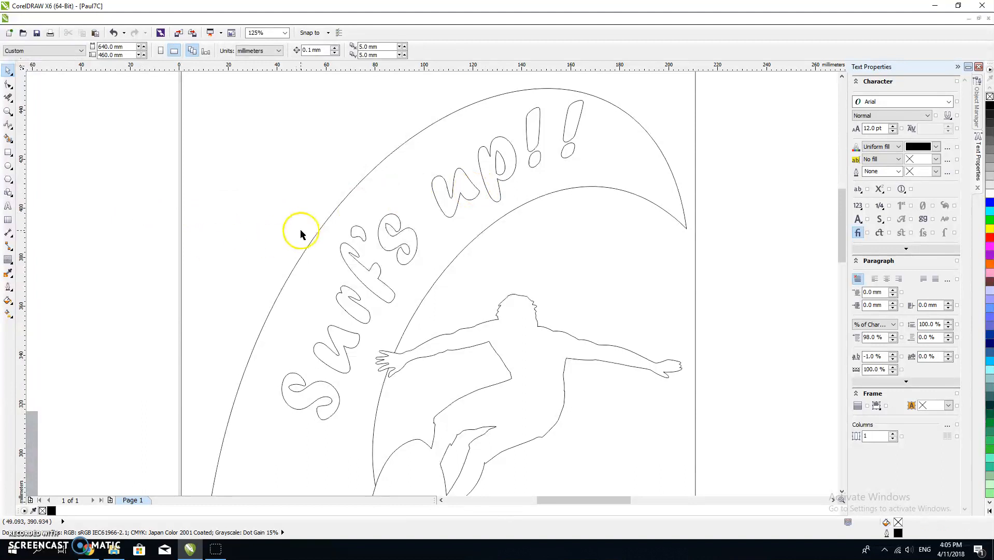
left_click(383, 243)
mouse_move(428, 257)
left_mouse_down()
mouse_move(324, 248)
mouse_move(445, 238)
mouse_move(413, 258)
mouse_move(438, 274)
left_mouse_up()
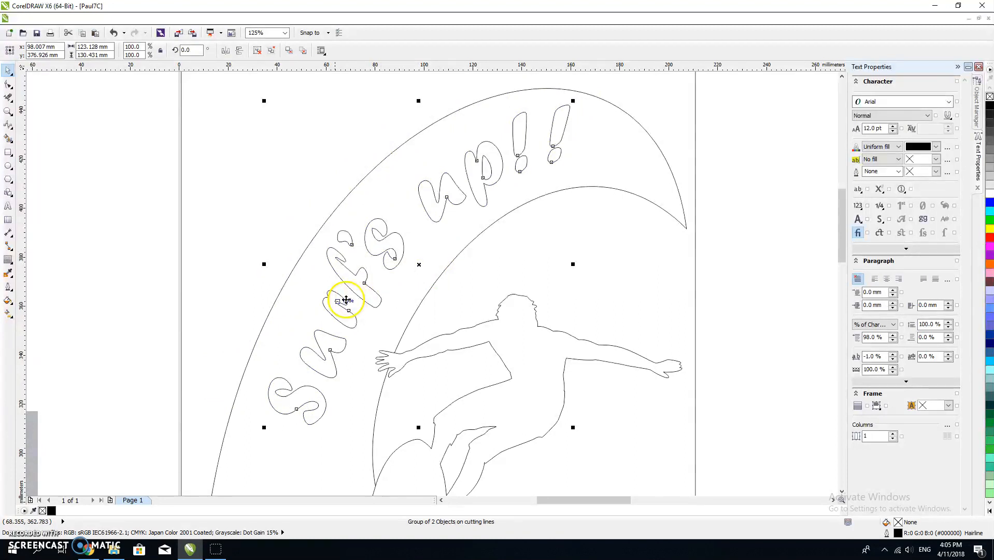
Deselect the lettering and show the Object Manager with the objects on each layer.
scroll(120, 265, "down", 1)
left_click_drag(100, 242, 330, 243)
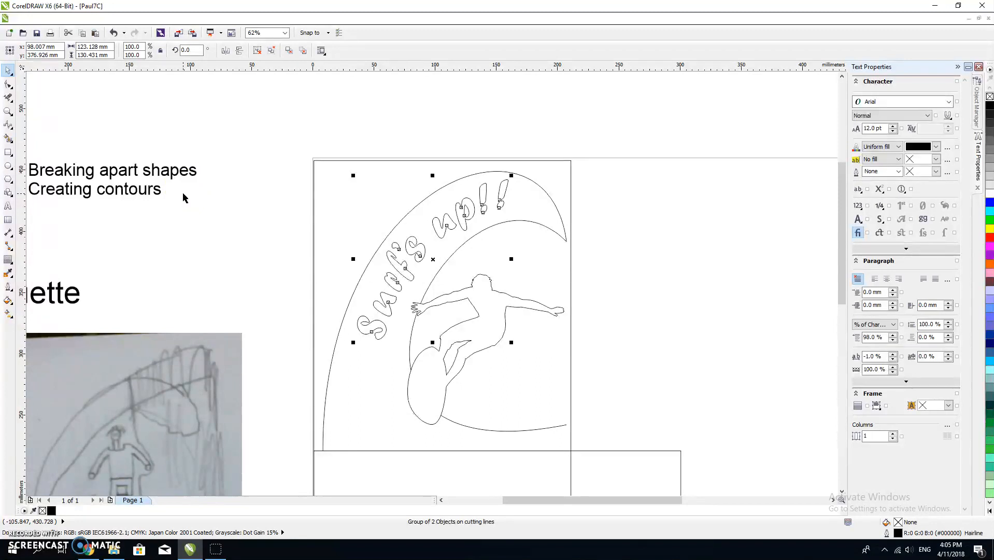
left_click(132, 189)
left_click(180, 279)
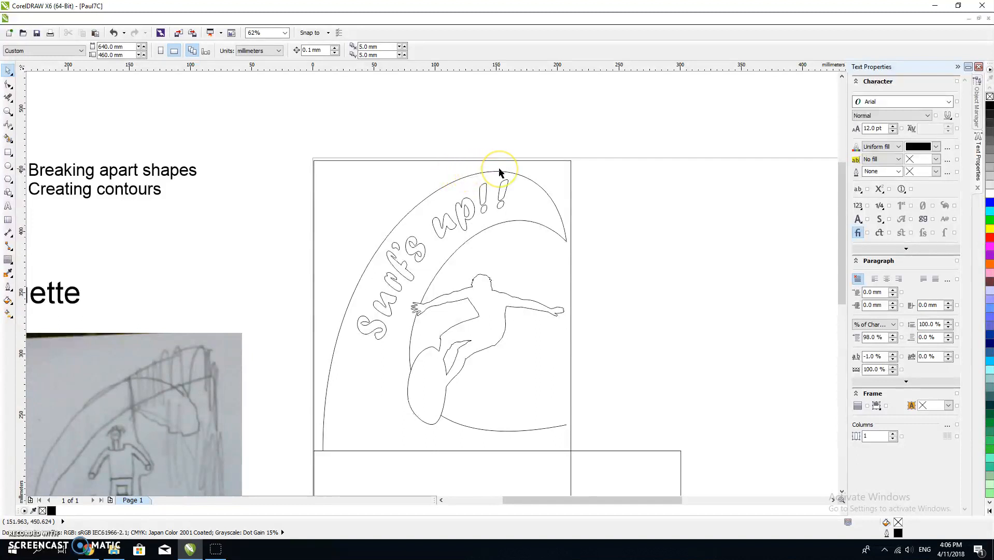
left_click(980, 91)
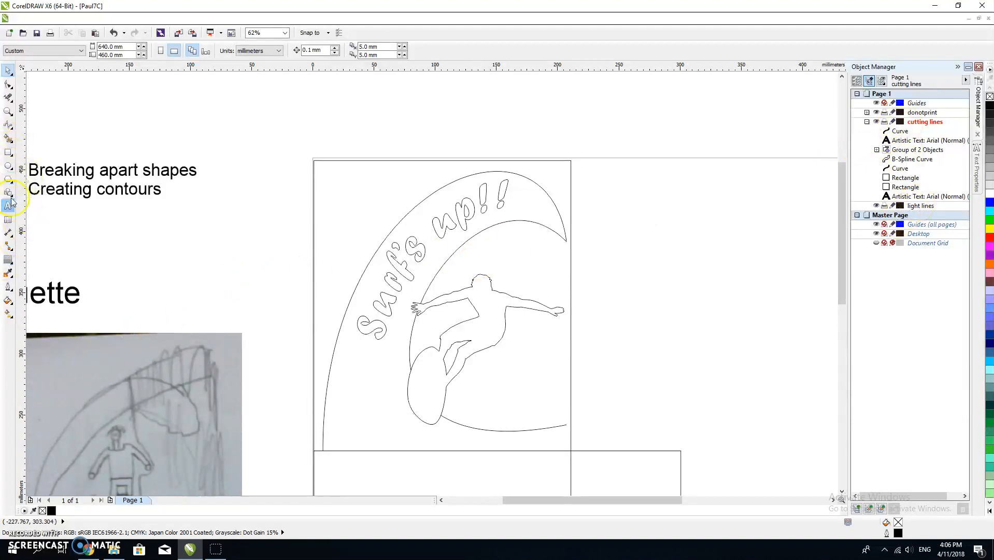
left_click(12, 261)
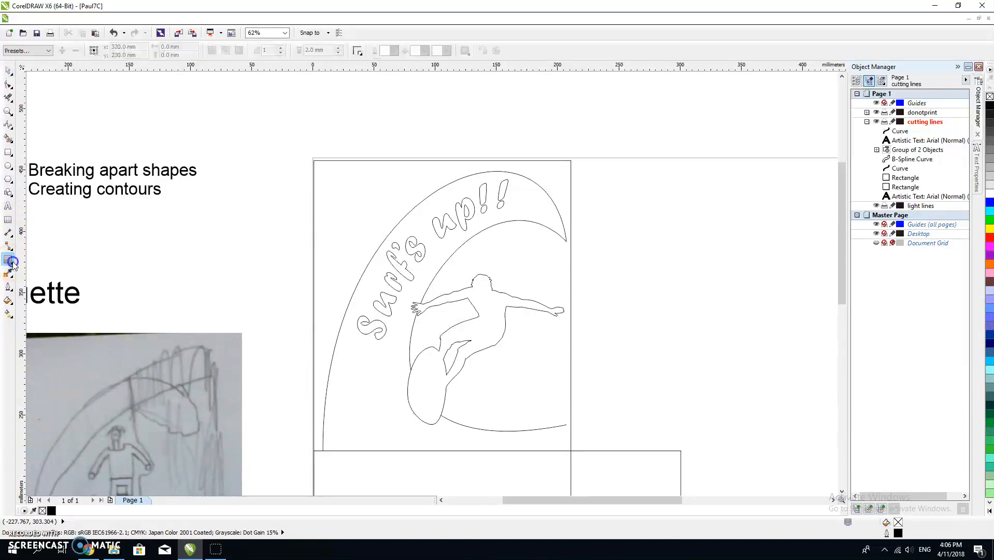
left_click(12, 261)
left_click(32, 263)
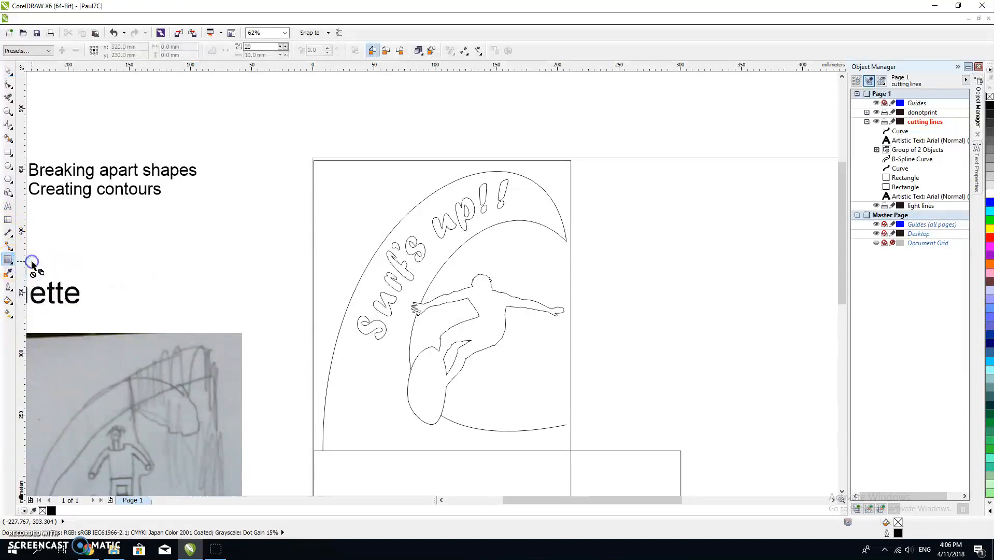
left_click(12, 263)
left_click(46, 271)
left_click(47, 271)
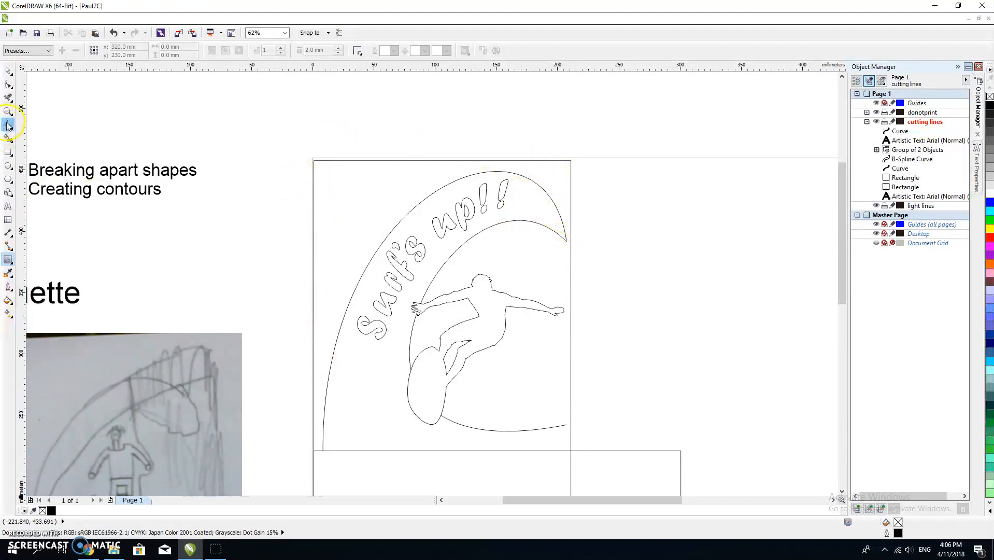
Delete the rectangle segments framing the wave and draw a vertical 2-point line about 21.3 mm long from the wave's lower end to the base.
left_click(9, 98)
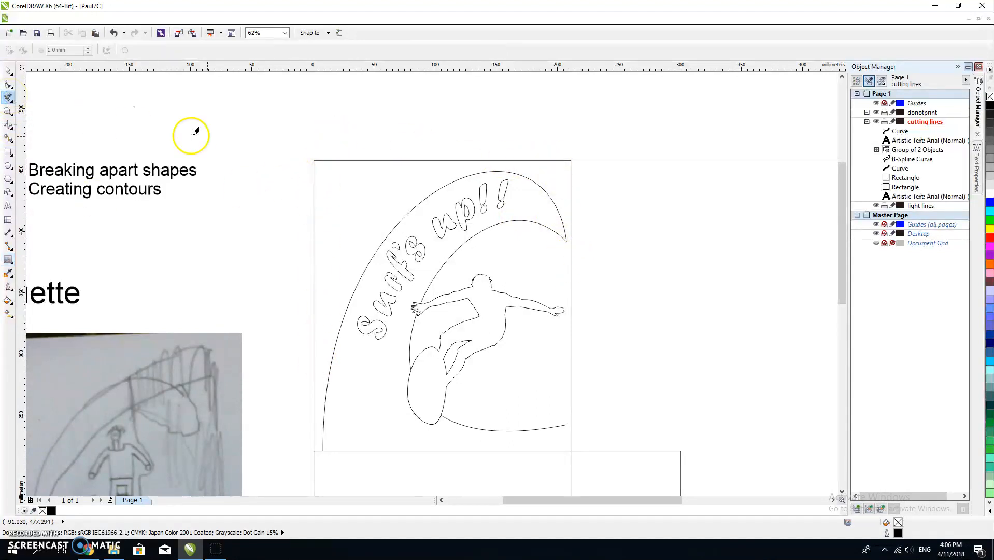
left_click(369, 159)
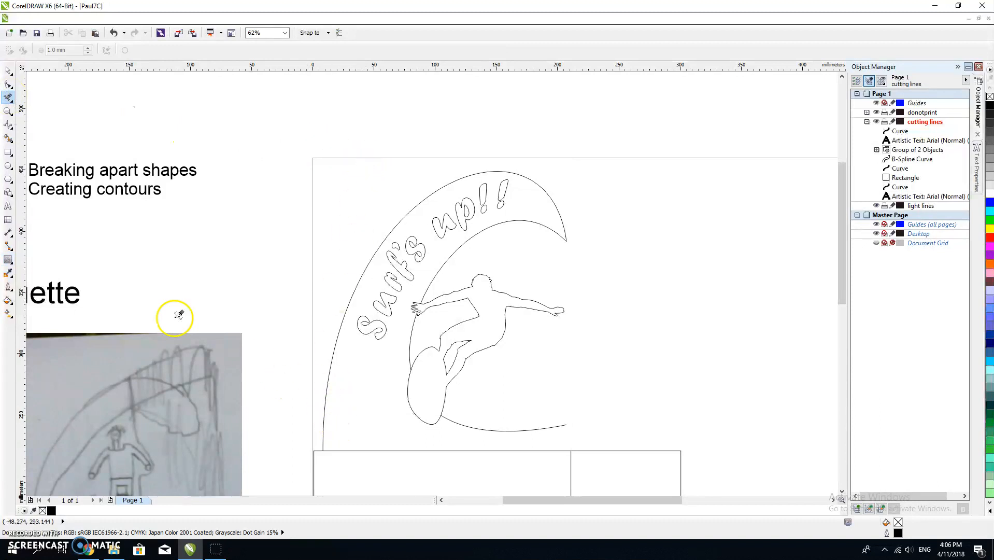
left_click(9, 125)
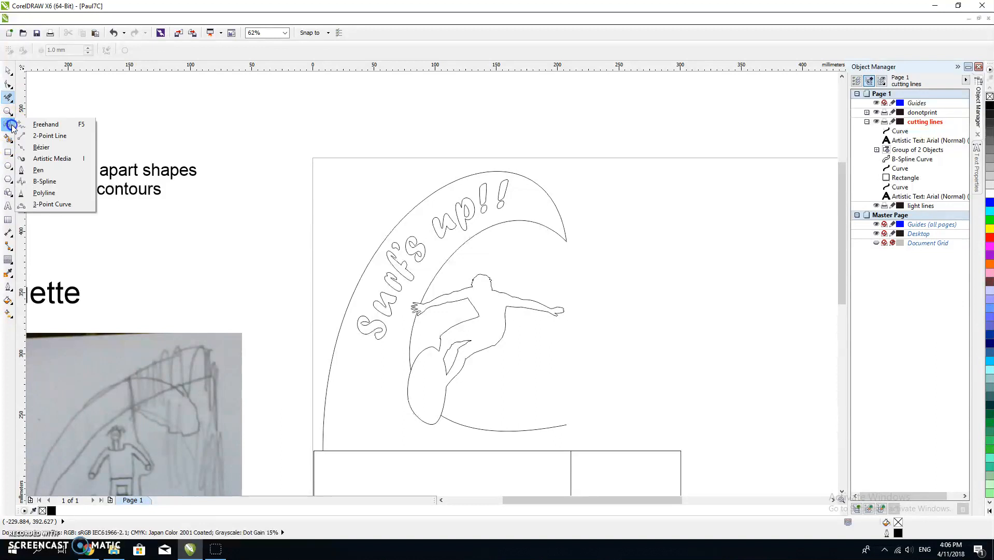
left_click(41, 136)
left_click_drag(568, 429, 567, 451)
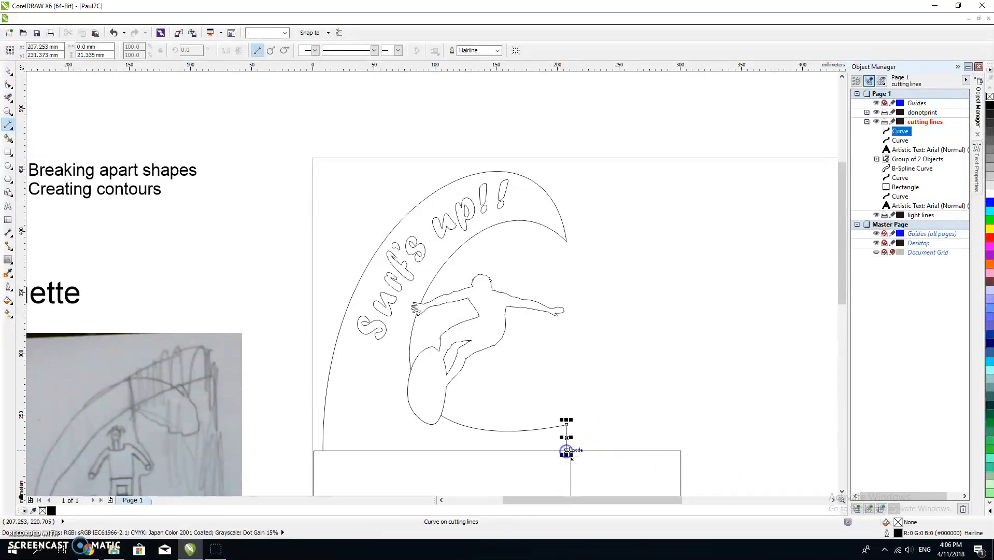
left_click(8, 71)
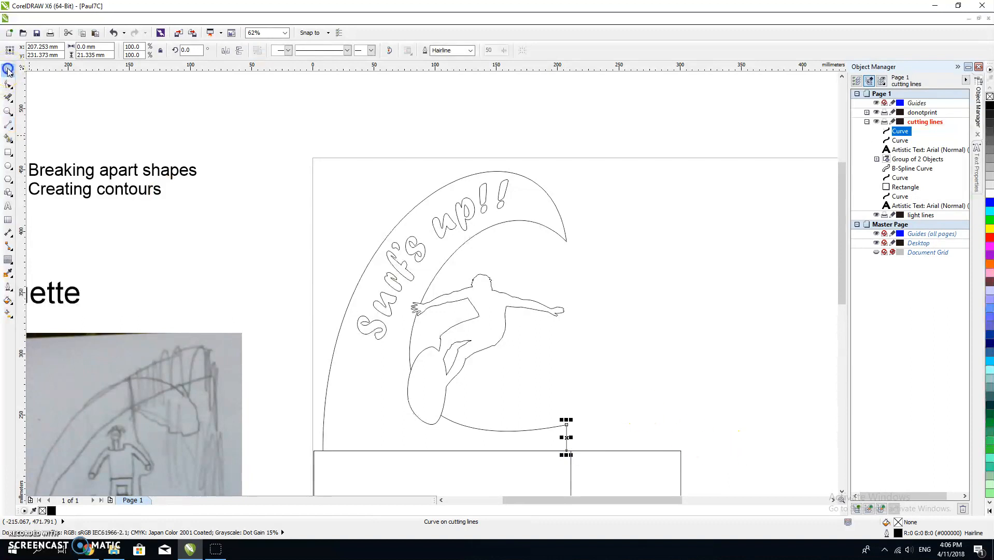
left_click(246, 276)
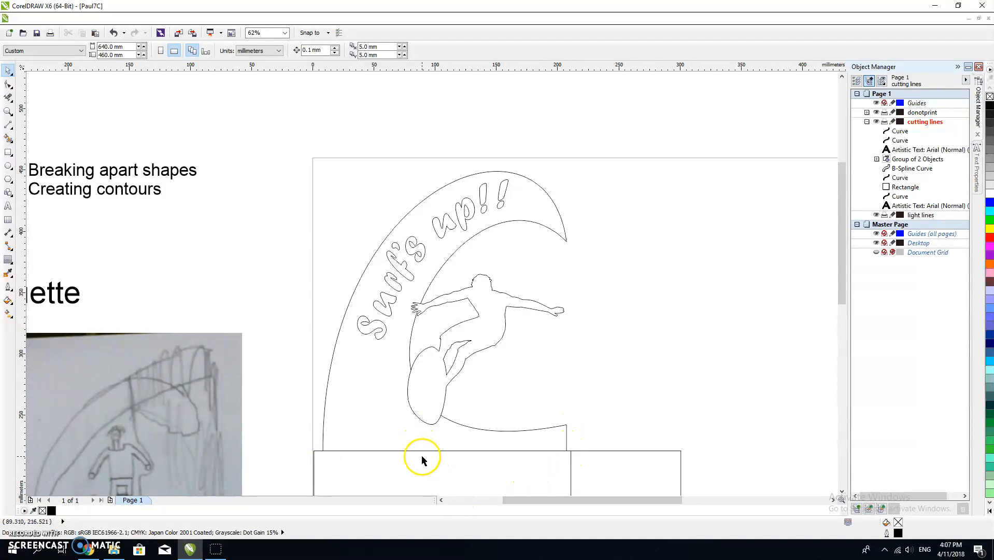
Use virtual segment delete to remove the part of the base rectangle that extends beyond the right end under the wave.
left_click_drag(291, 404, 275, 326)
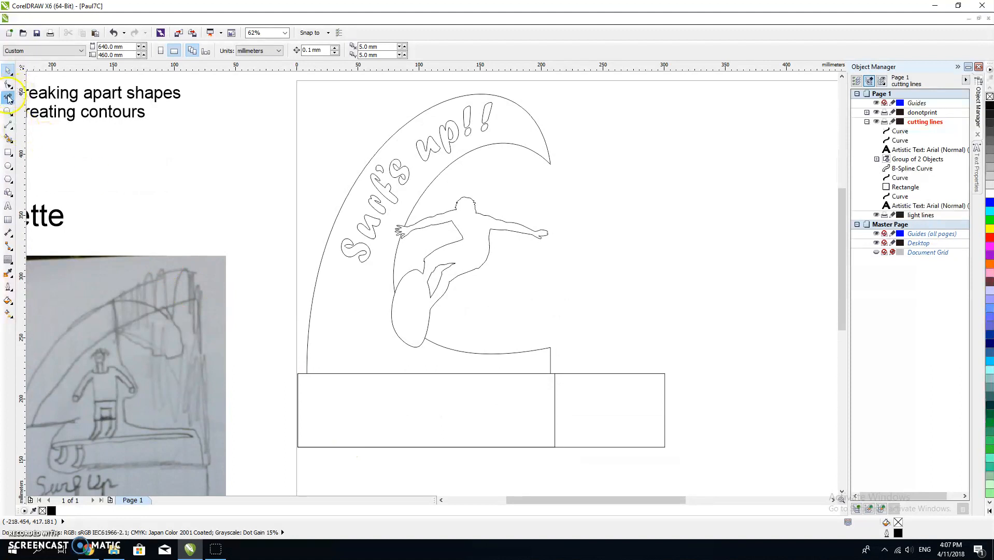
mouse_move(262, 79)
left_mouse_down()
mouse_move(333, 204)
mouse_move(523, 367)
mouse_move(591, 446)
left_mouse_up()
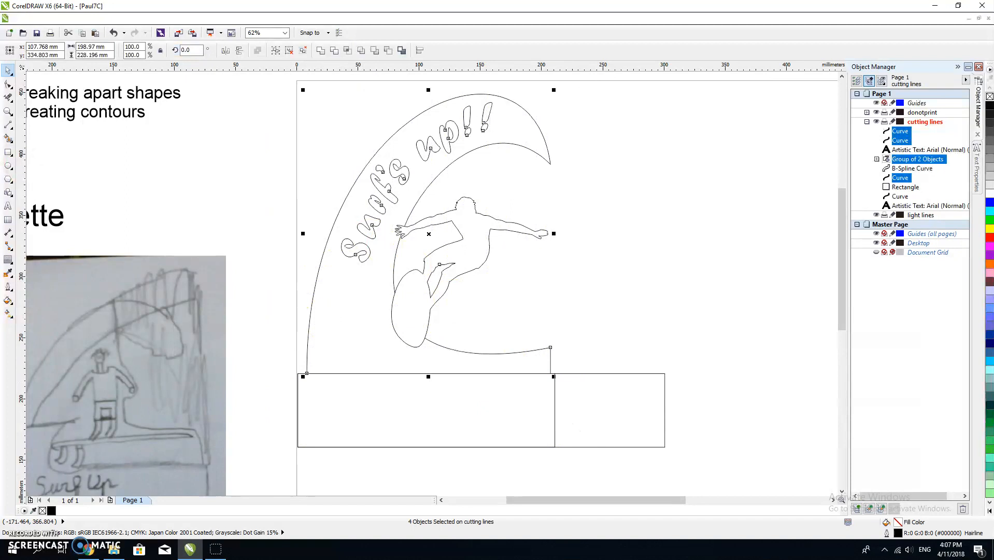
left_click(40, 136)
left_click(8, 98)
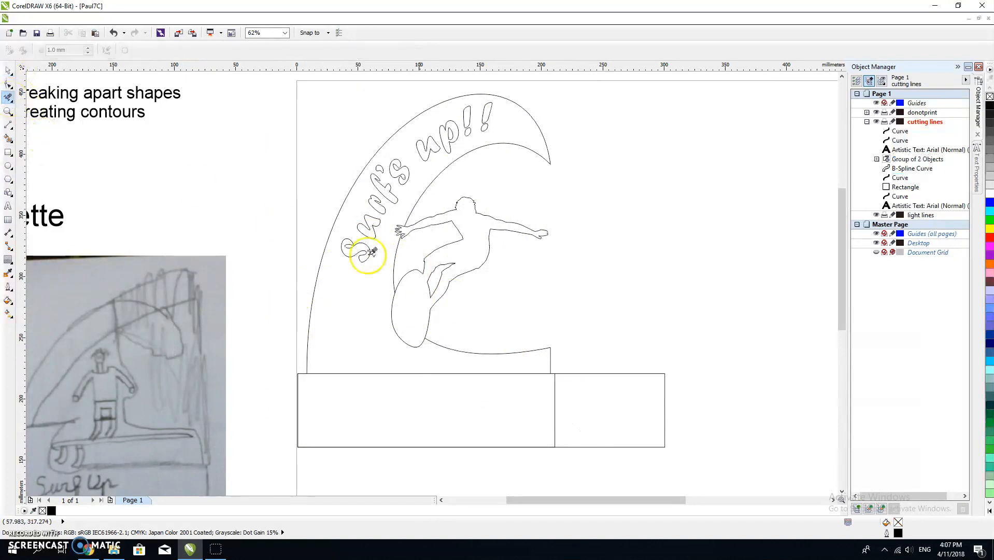
left_click_drag(643, 361, 687, 464)
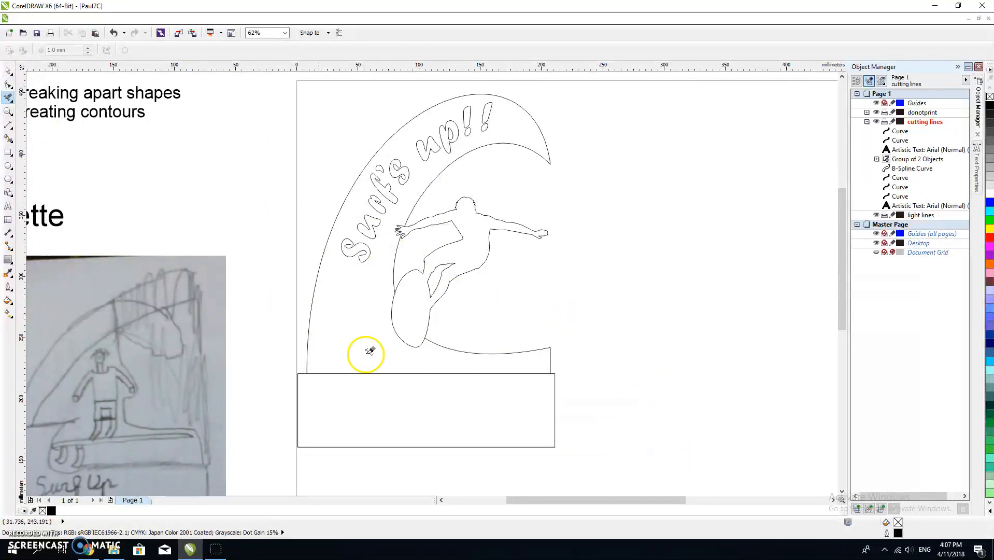
left_click(13, 72)
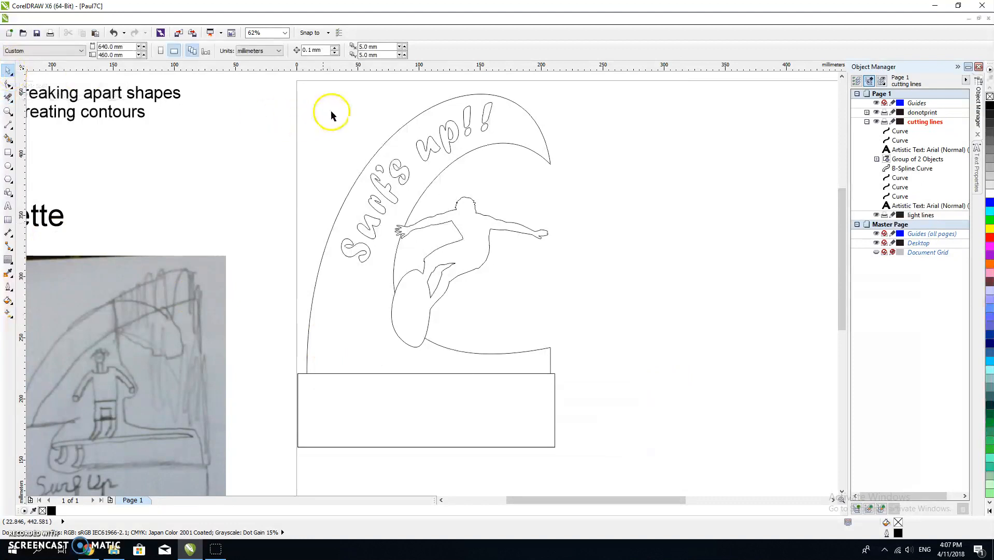
Create a boundary outline around the whole design, including the wave, surfer, lettering and base.
left_click_drag(289, 82, 613, 463)
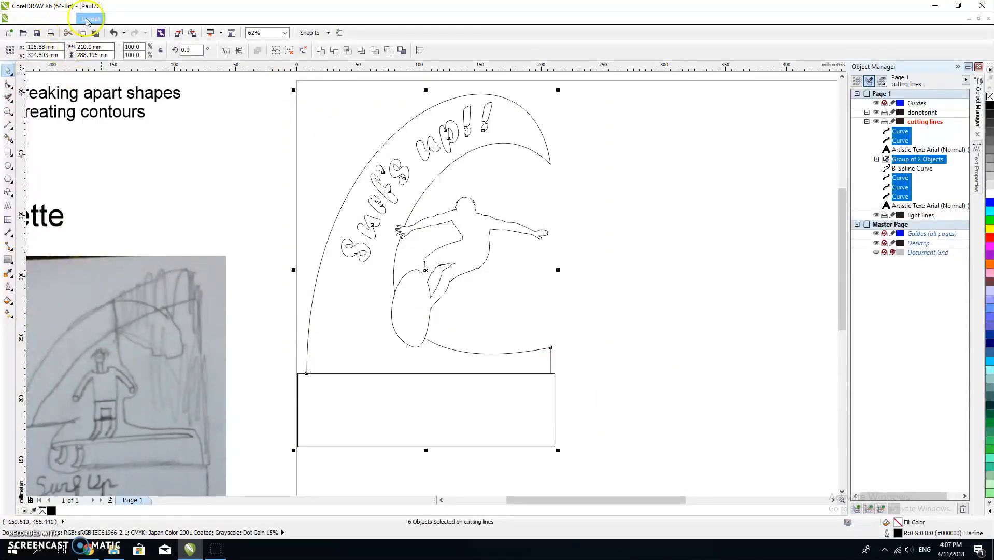
left_click(118, 21)
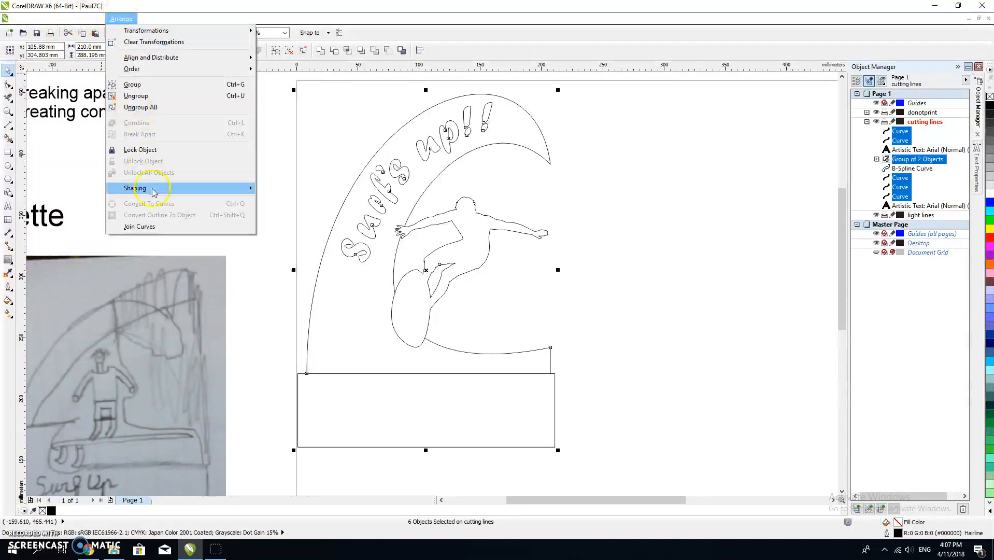
mouse_move(154, 193)
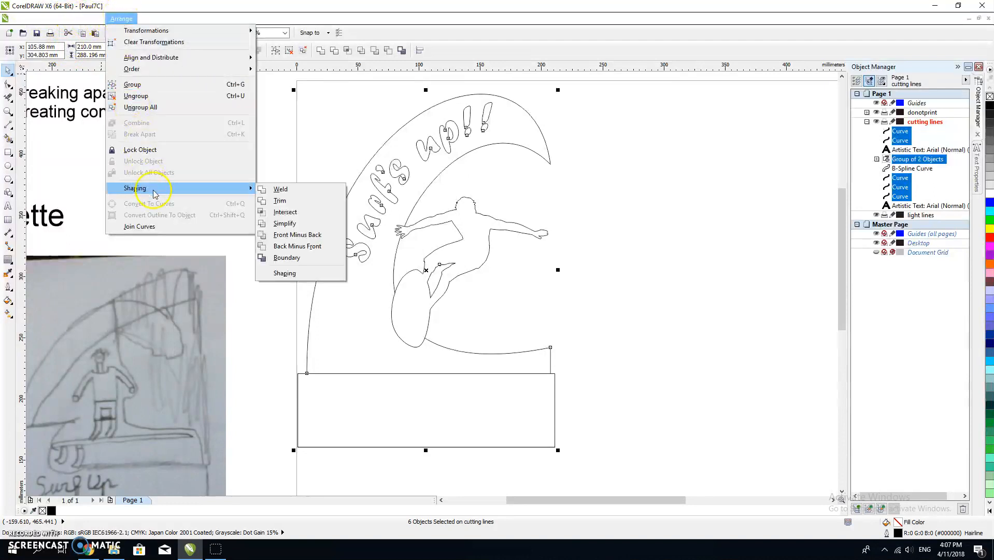
left_click(287, 258)
Try moving the boundary outline beside the original design to examine its shape, and undo the move.
left_click(428, 272)
left_click_drag(428, 272, 729, 283)
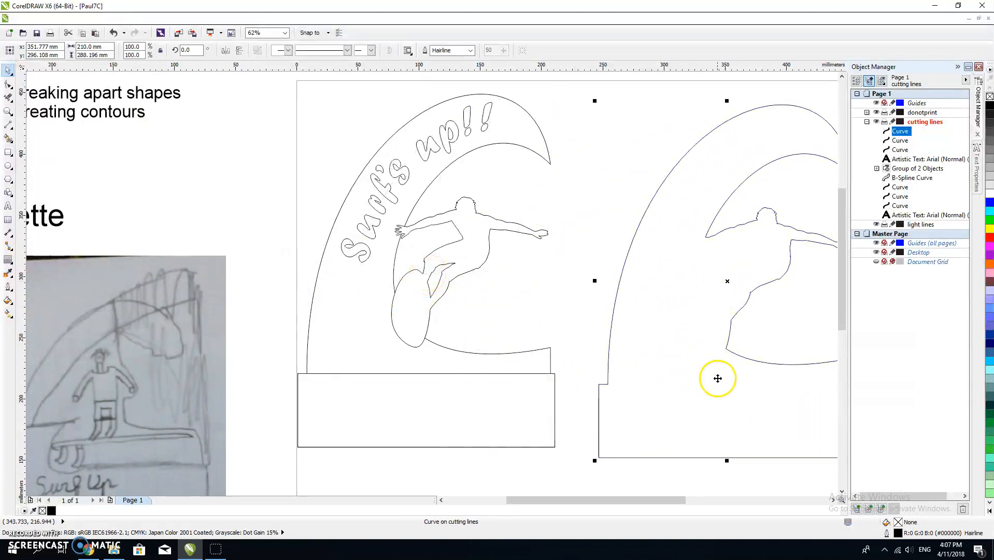
scroll(718, 379, "right", 4)
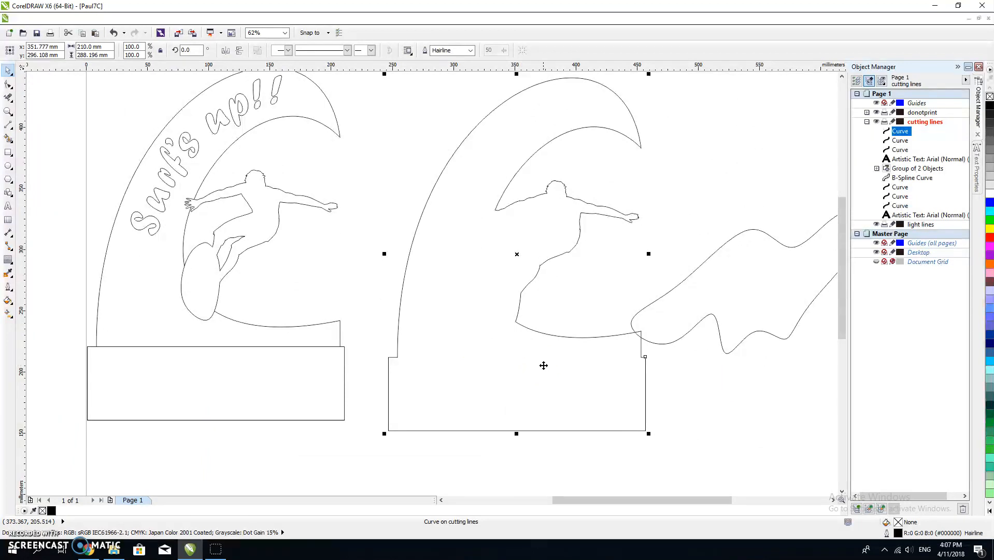
key("ctrl+z")
Apply an outside contour with one step and a 3.0 mm offset to the boundary outline.
left_click_drag(425, 304, 567, 339)
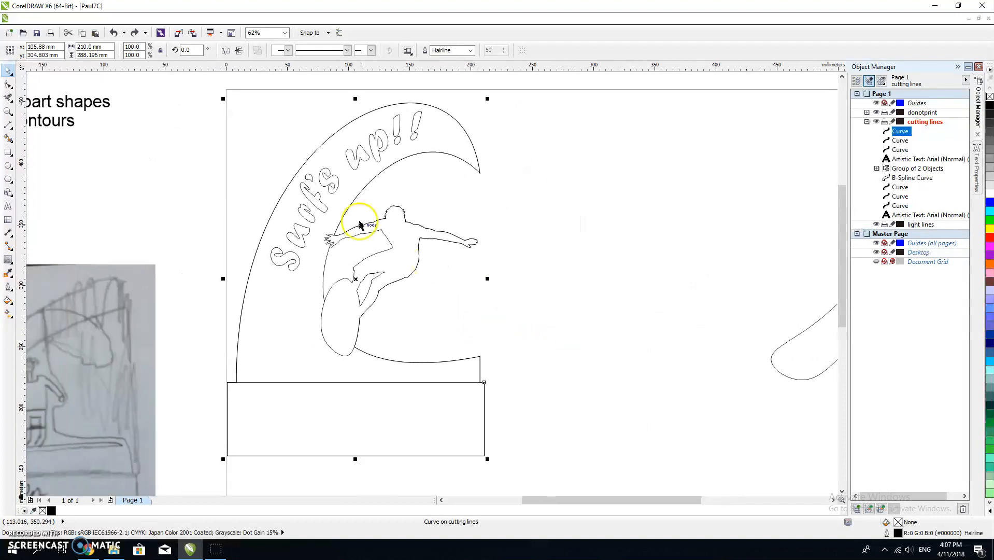
left_click(8, 260)
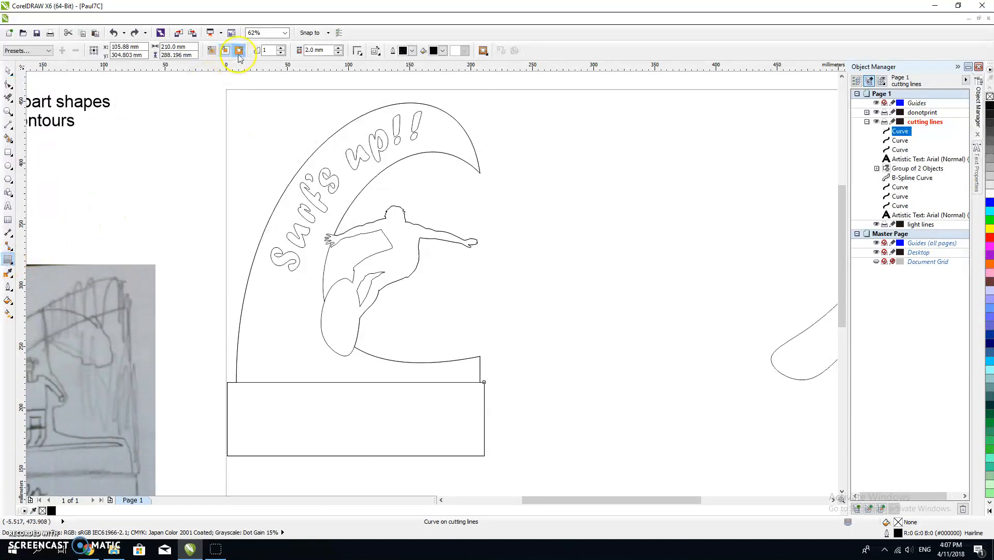
left_click(240, 51)
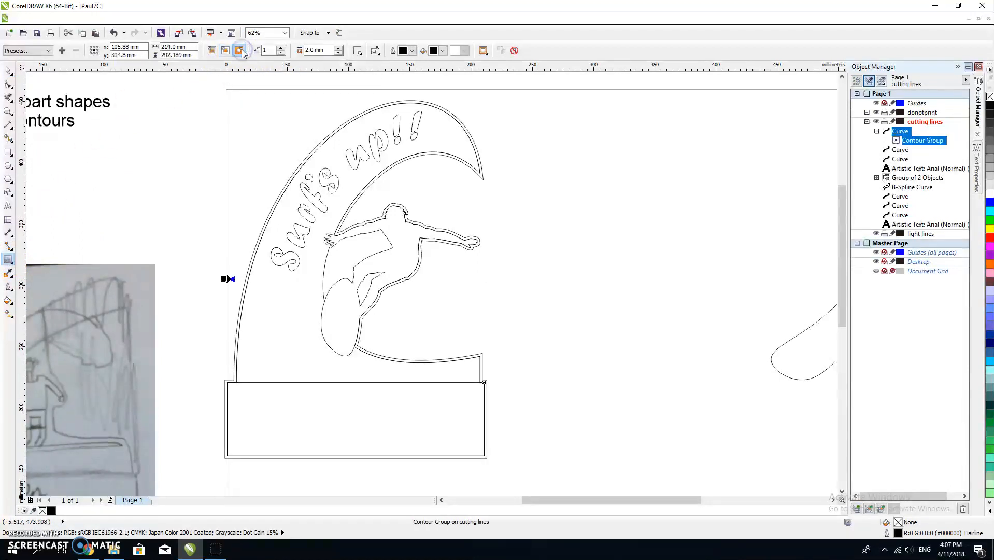
left_click(281, 49)
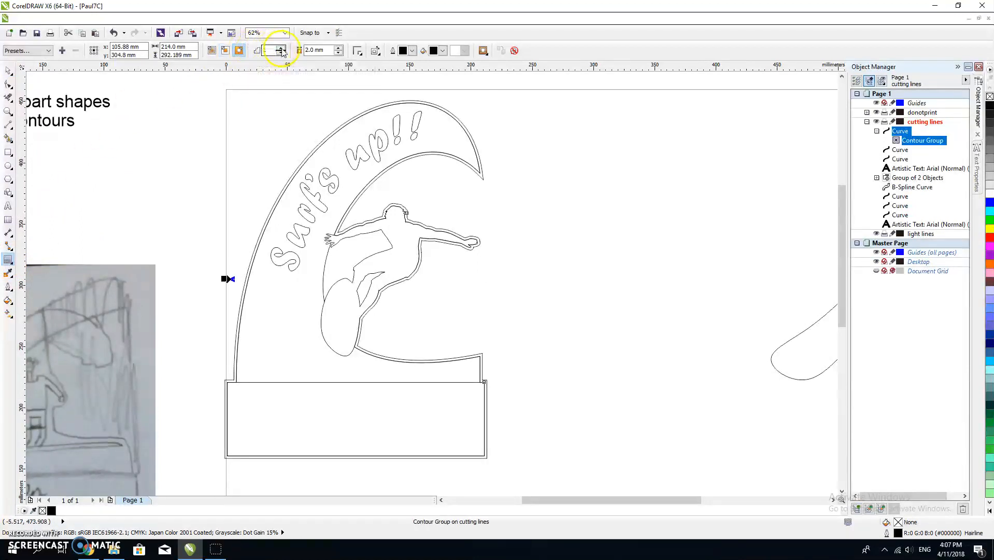
left_click(339, 48)
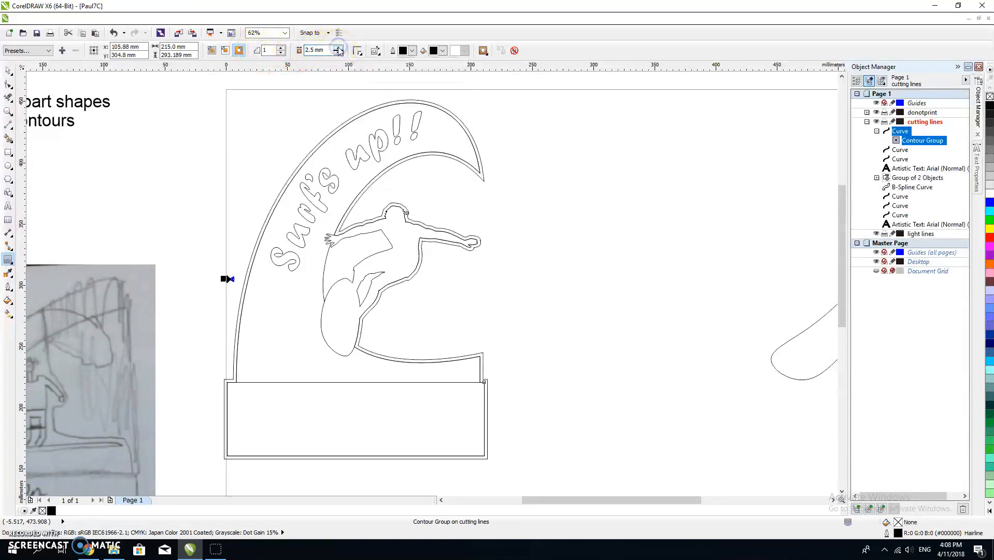
left_click(340, 48)
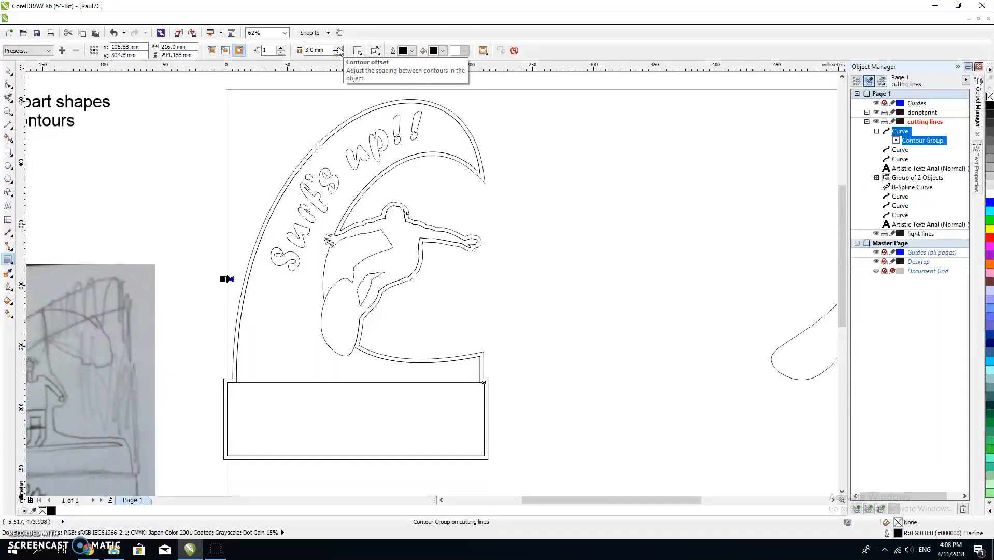
Break the contour group apart so the outer contour is separate from the boundary outline, and clear the selection.
left_click(8, 71)
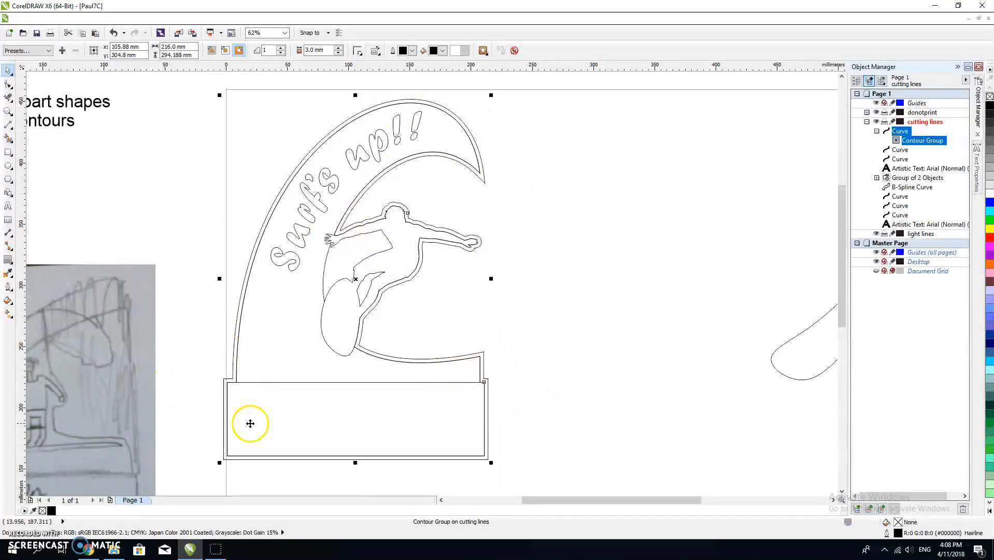
left_click(124, 20)
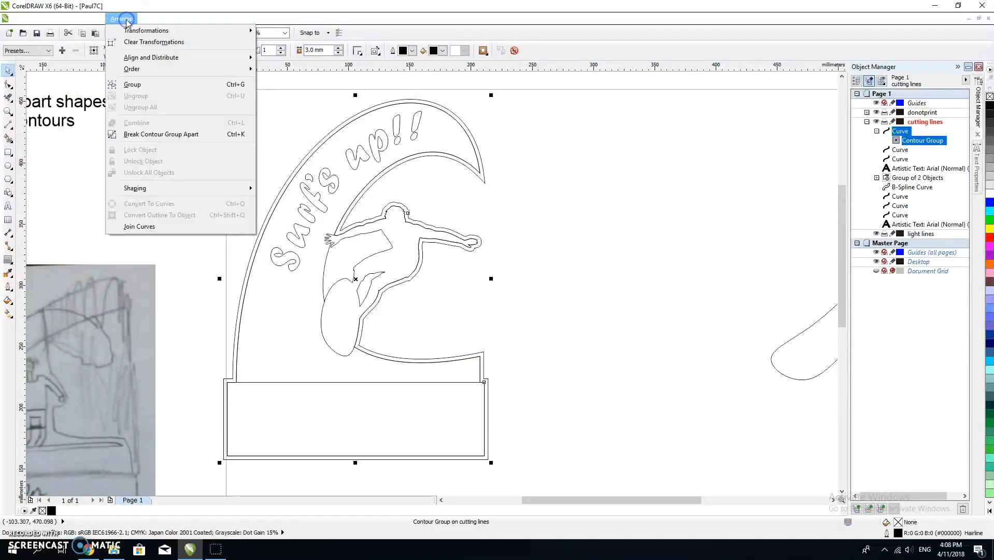
left_click(141, 135)
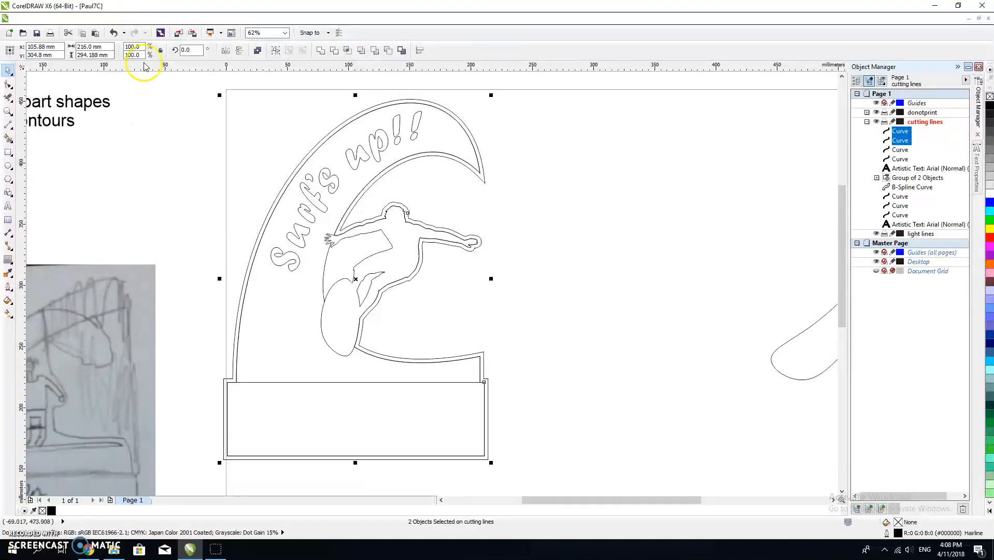
left_click(121, 20)
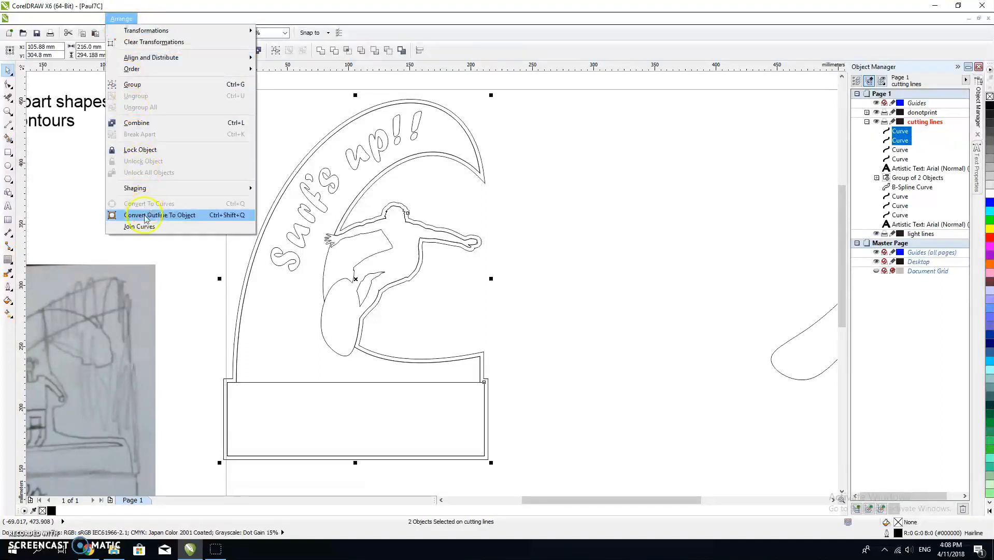
left_click(63, 199)
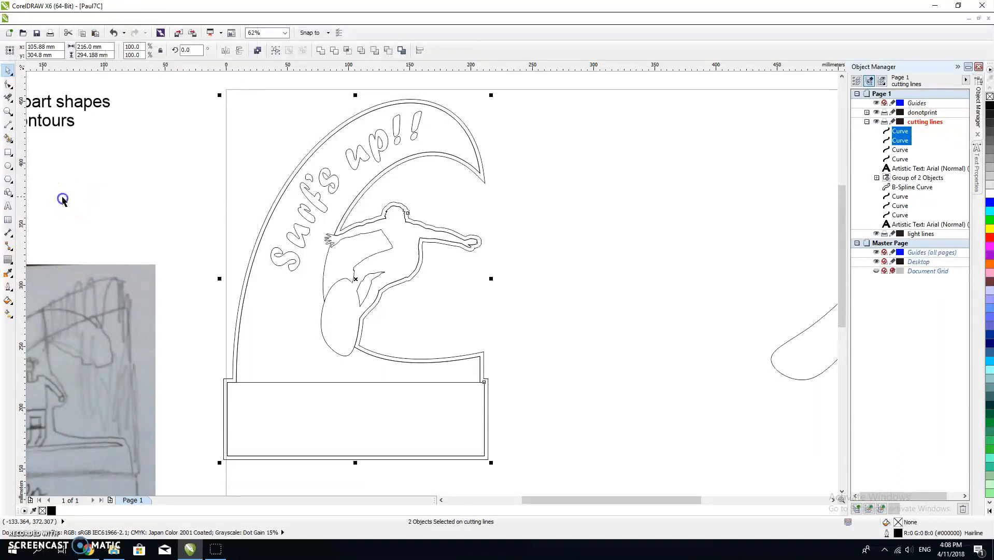
left_click(160, 173)
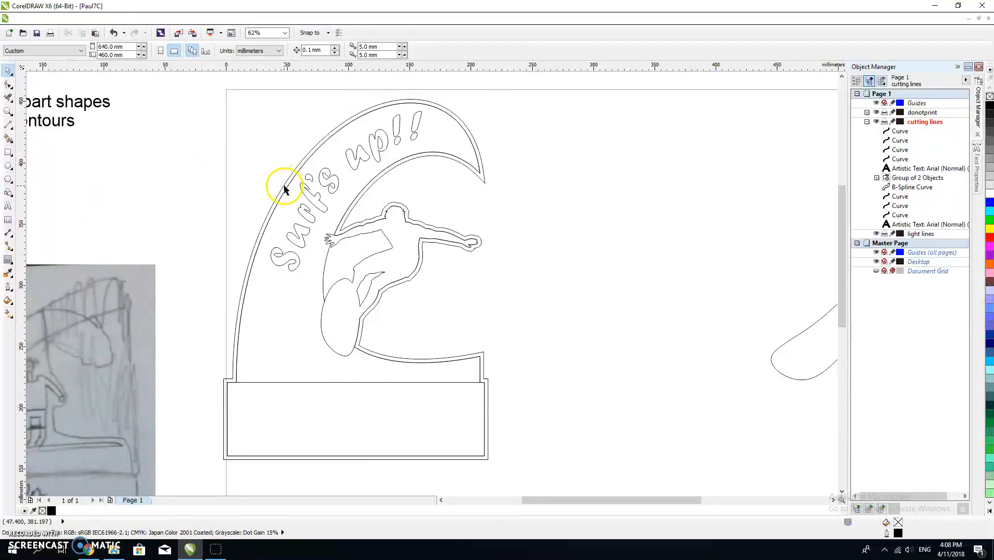
Try moving the outer contour beside the design to examine its shape, and undo the move.
left_click(281, 193)
left_click_drag(355, 278, 574, 276)
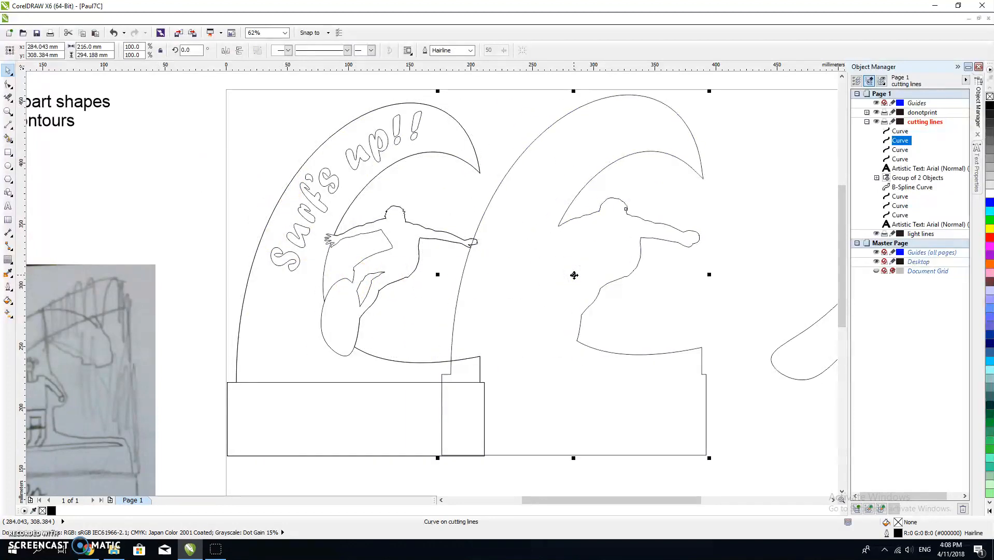
key("z")
left_click(482, 290)
key("ctrl+z")
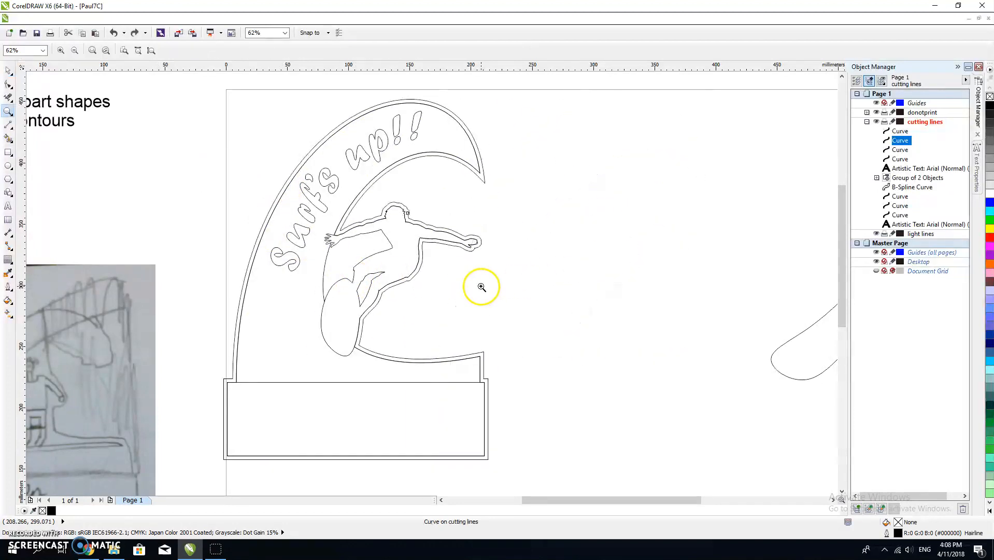
Pull the inner boundary outline out beside the design and delete it.
left_click(8, 70)
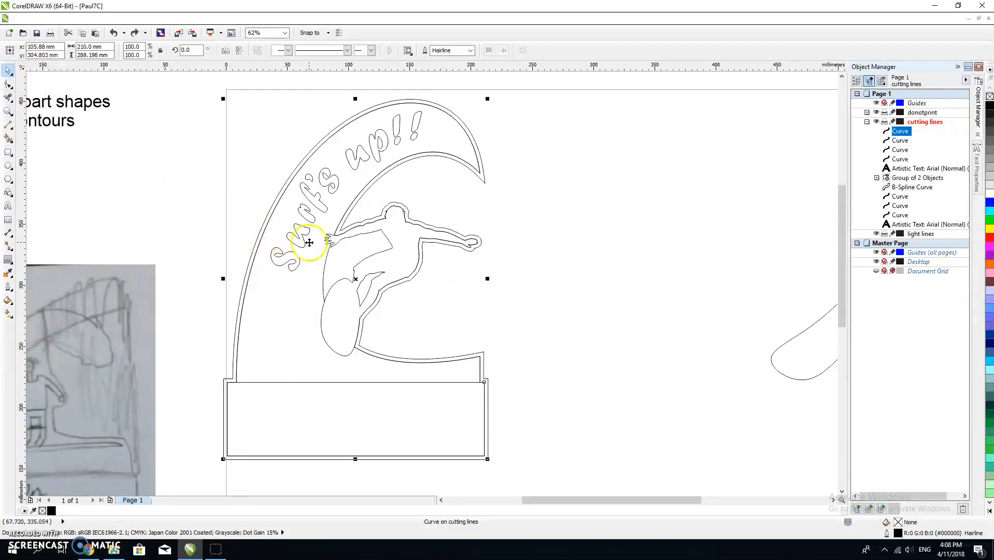
left_click_drag(355, 279, 601, 286)
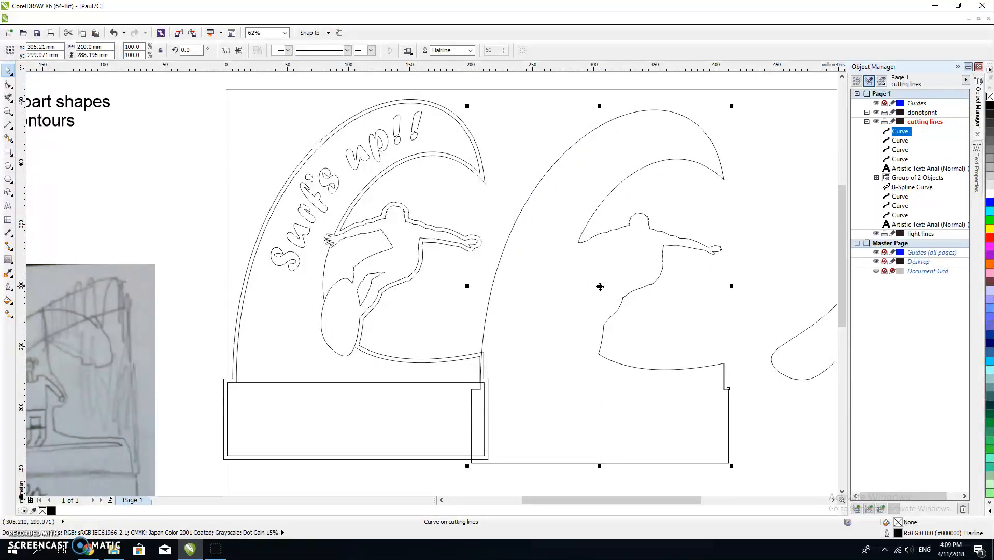
key("Delete")
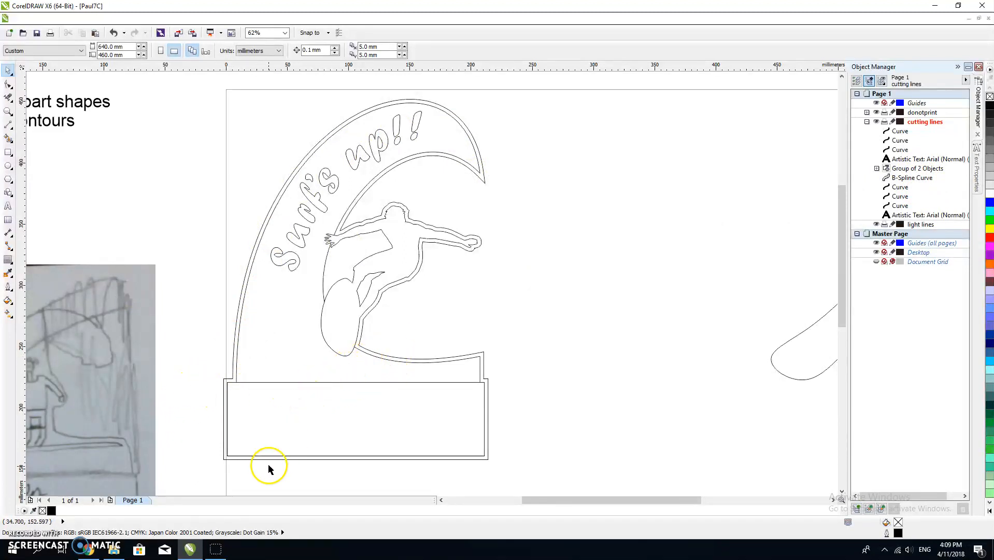
Draw 63 mm vertical straight lines at both ends of the base, running down from the outer contour's corners under the wave.
left_click(8, 125)
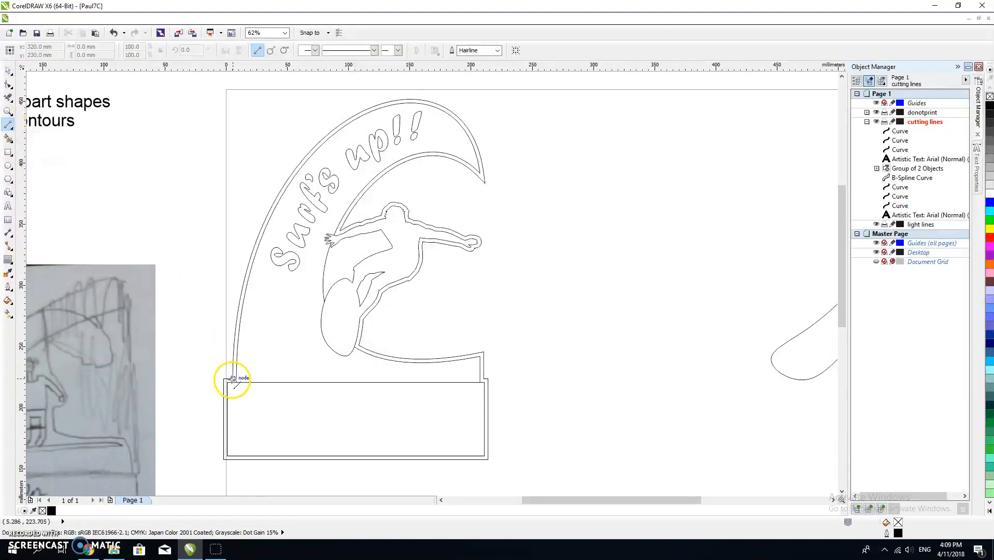
left_click_drag(231, 395, 233, 455)
left_click_drag(481, 398, 483, 455)
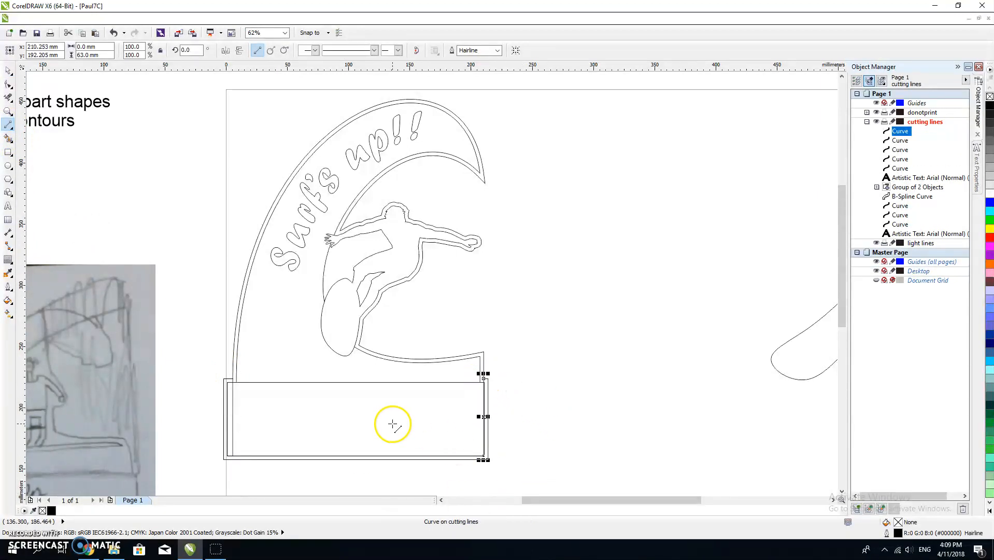
Use virtual segment delete to remove the line between wave and base and the base and contour segments outside the new vertical lines.
left_click(9, 97)
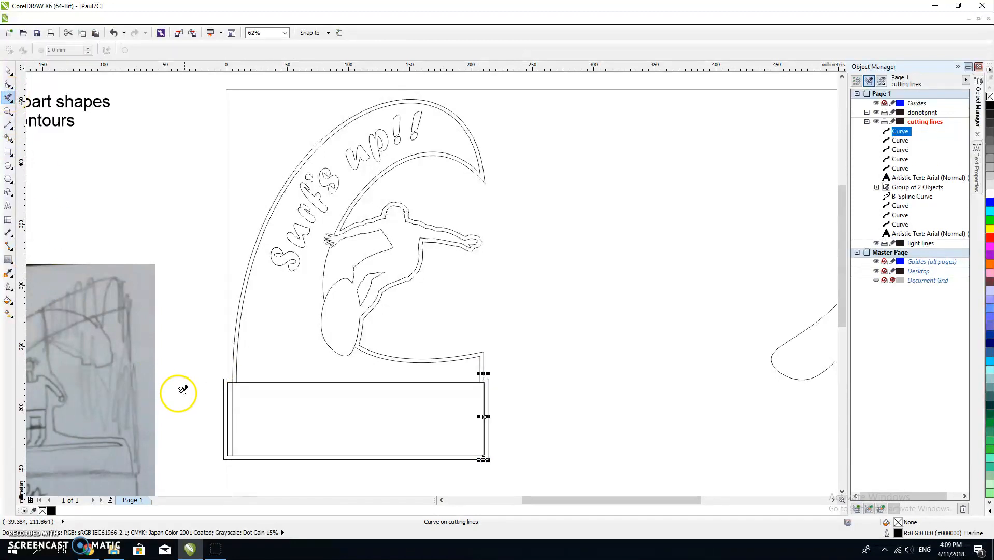
left_click(281, 381)
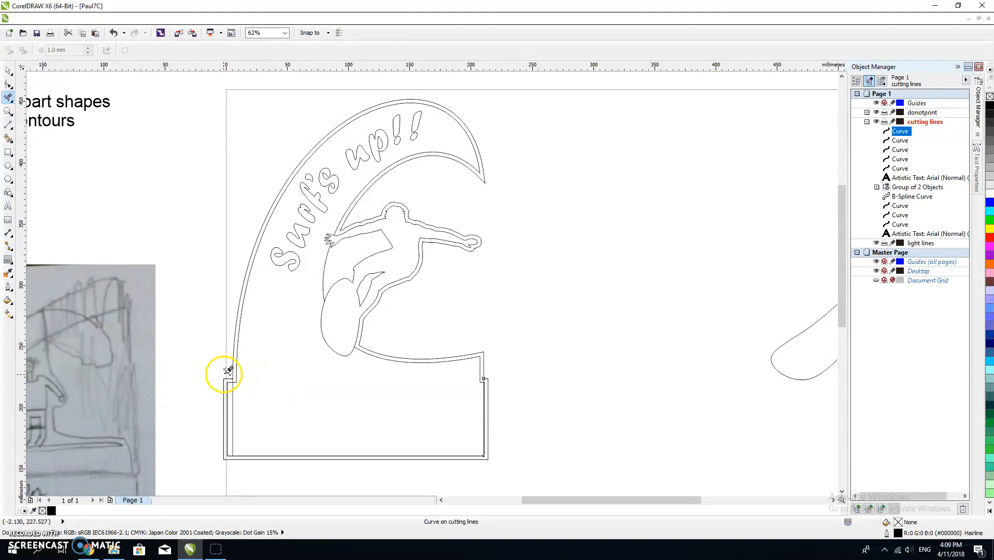
left_click_drag(217, 375, 221, 406)
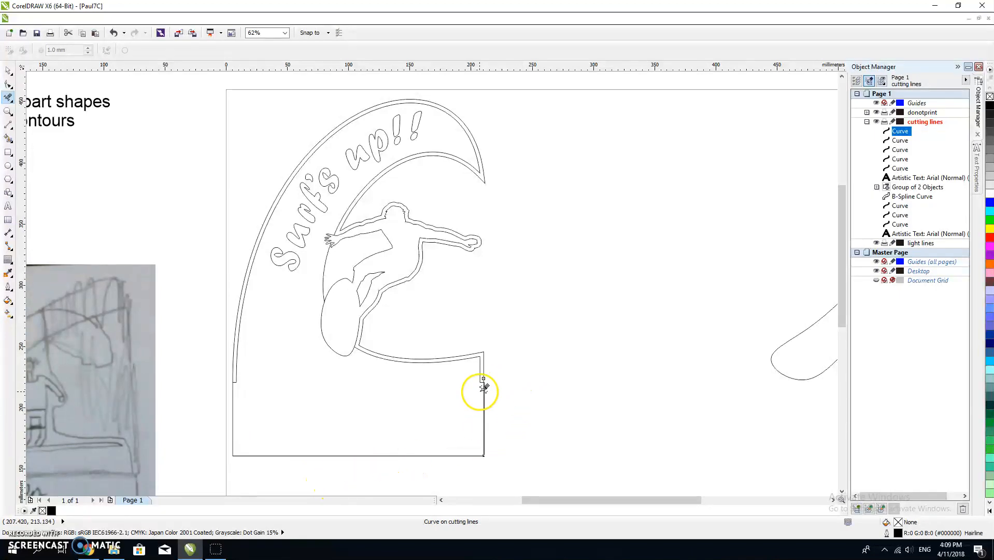
Remove the stray vertical segment just outside the base's right-hand line below the wave, and clear the selection.
scroll(484, 388, "up", 4)
left_click_drag(420, 361, 420, 322)
scroll(419, 321, "up", 1)
left_click_drag(325, 163, 335, 194)
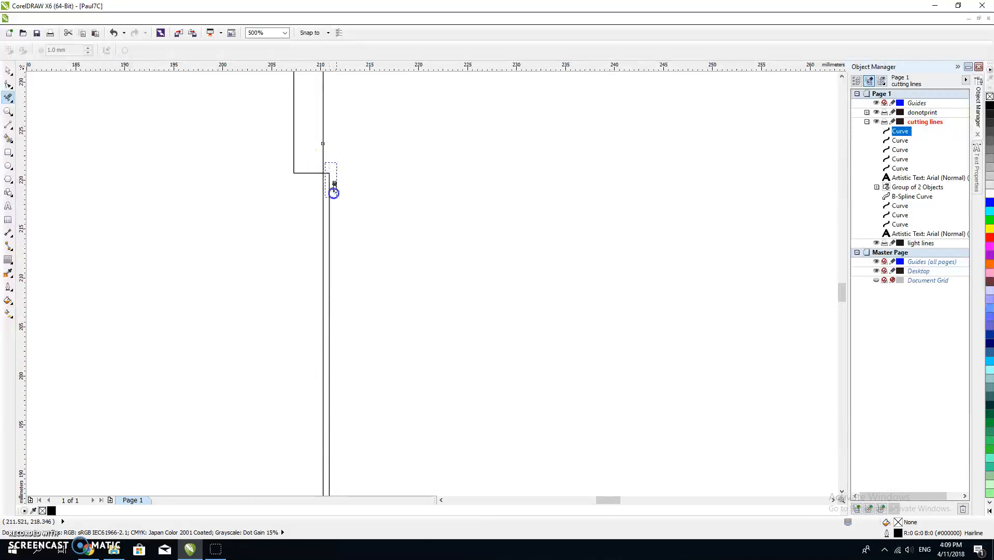
scroll(175, 384, "down", 4)
scroll(268, 348, "down", 4)
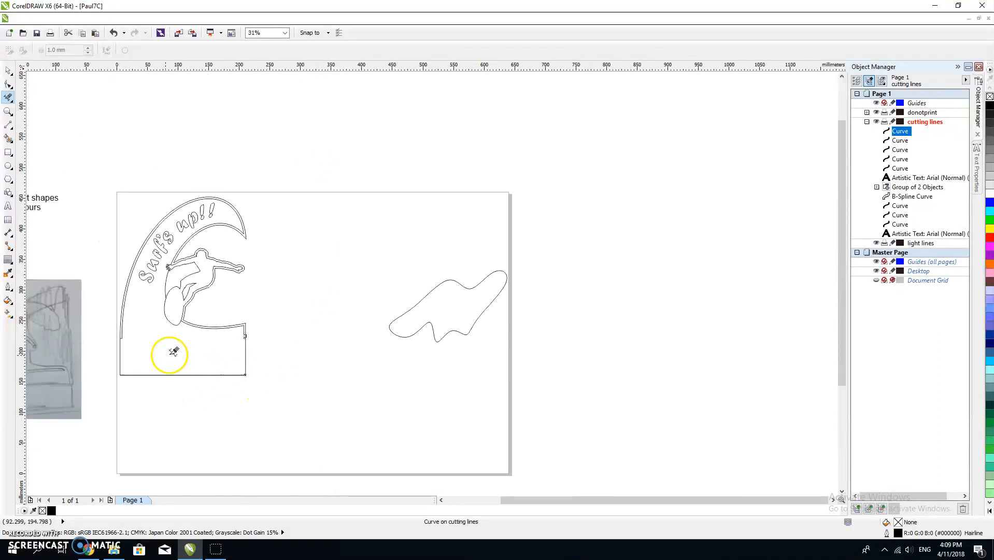
left_click(7, 69)
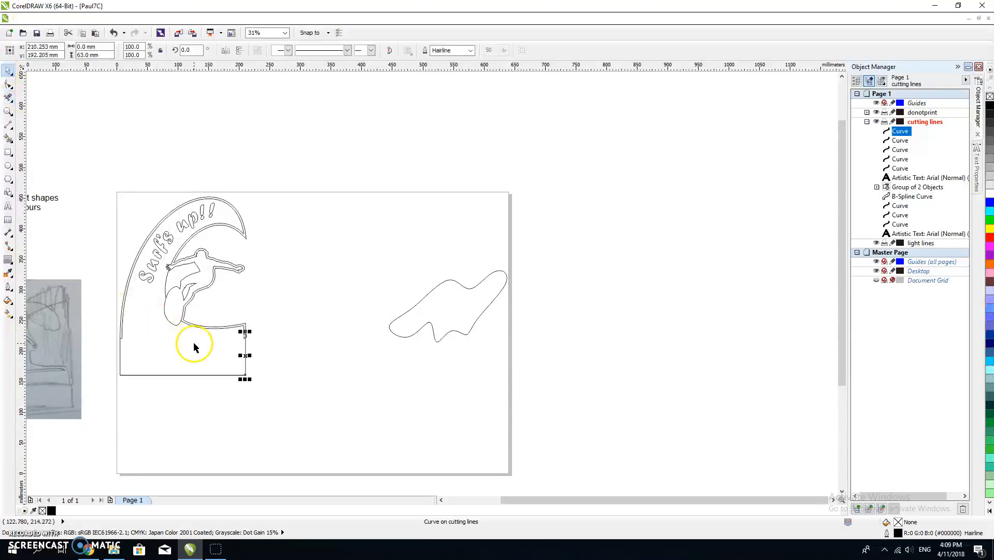
left_click(322, 374)
left_click_drag(159, 354, 248, 343)
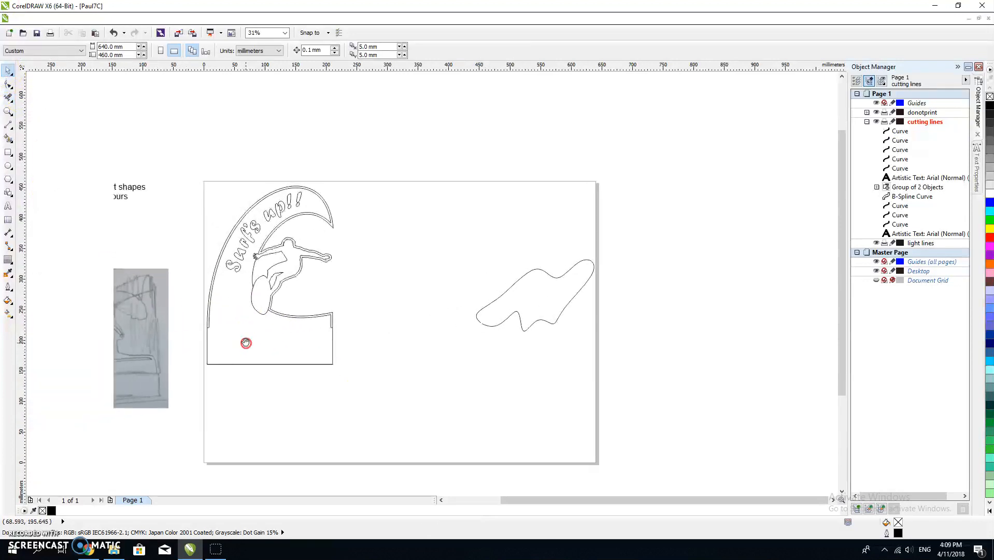